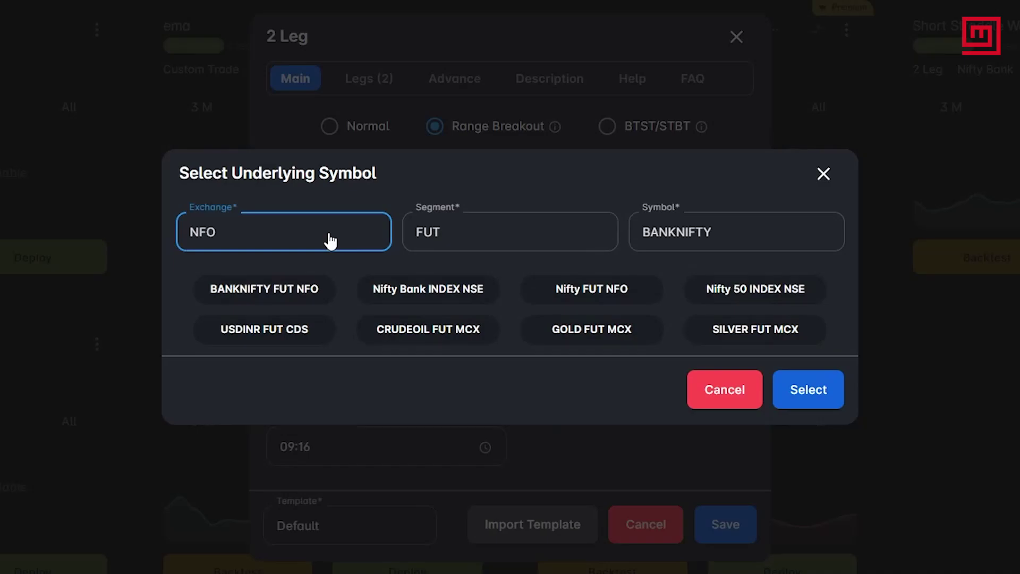
- Set the strategy's underlying symbol to Nifty 50 from the NSE exchange's INDEX segment and confirm the selection
click(330, 241)
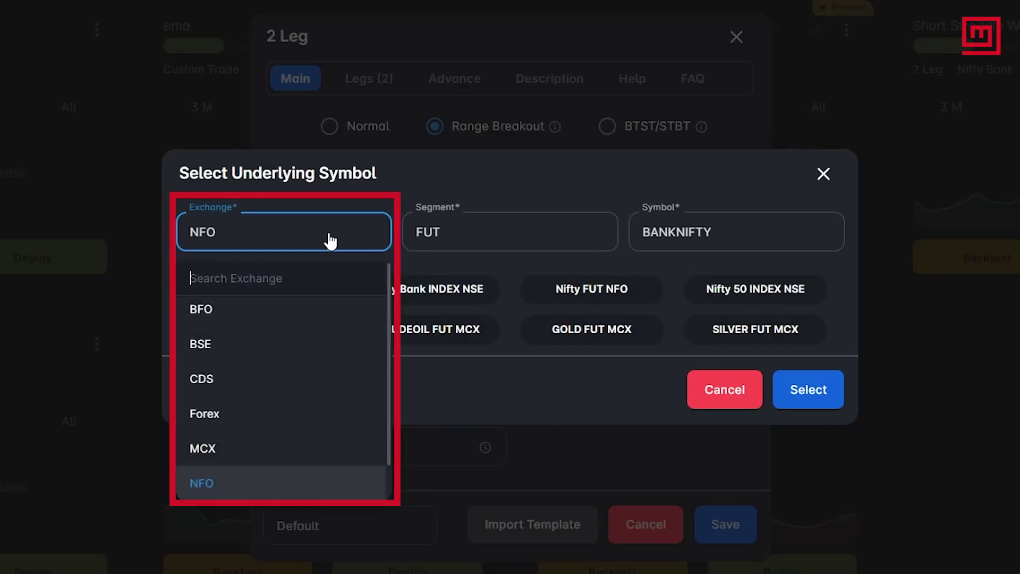
scroll(308, 348, down, 1)
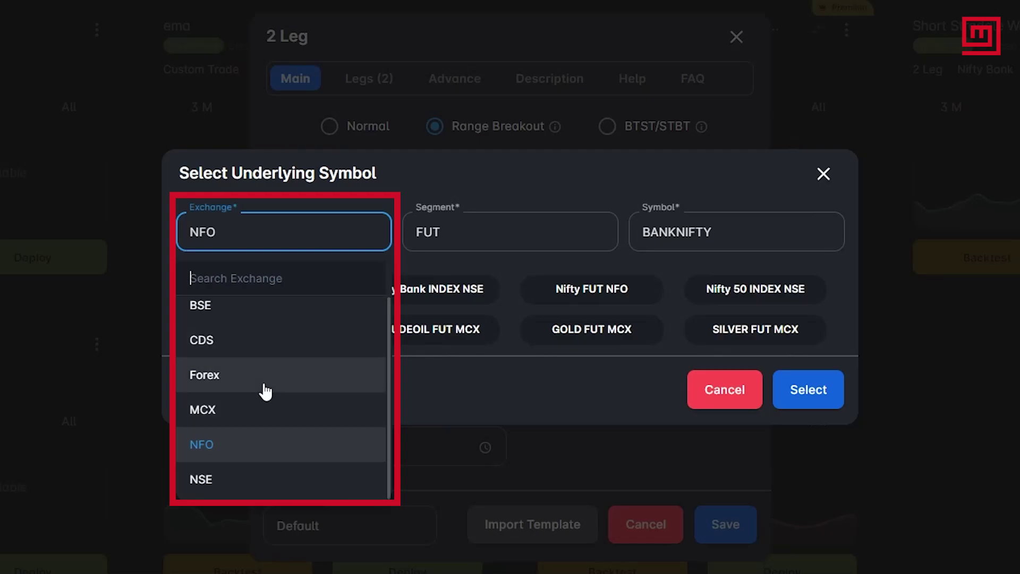
click(240, 485)
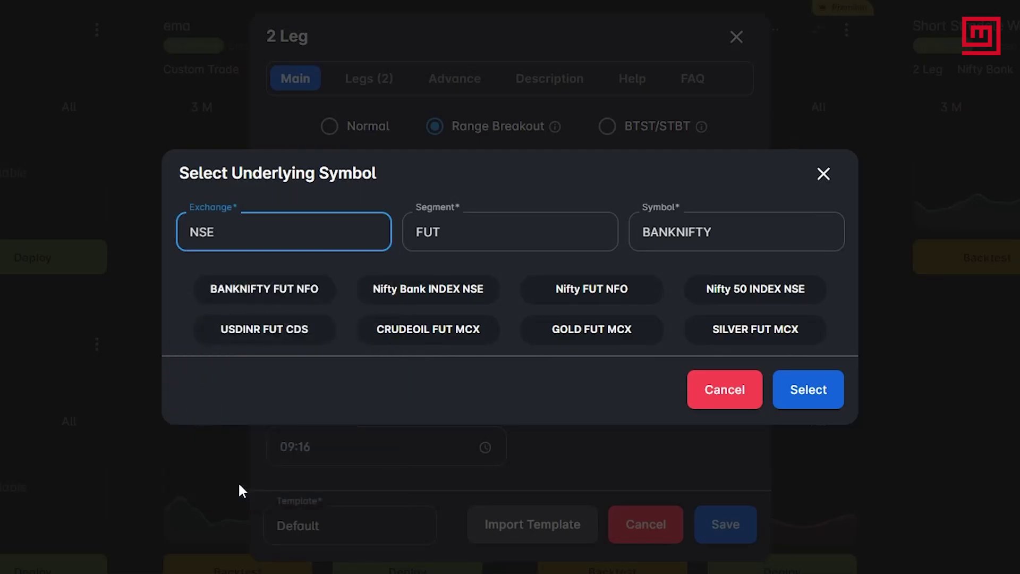
click(515, 245)
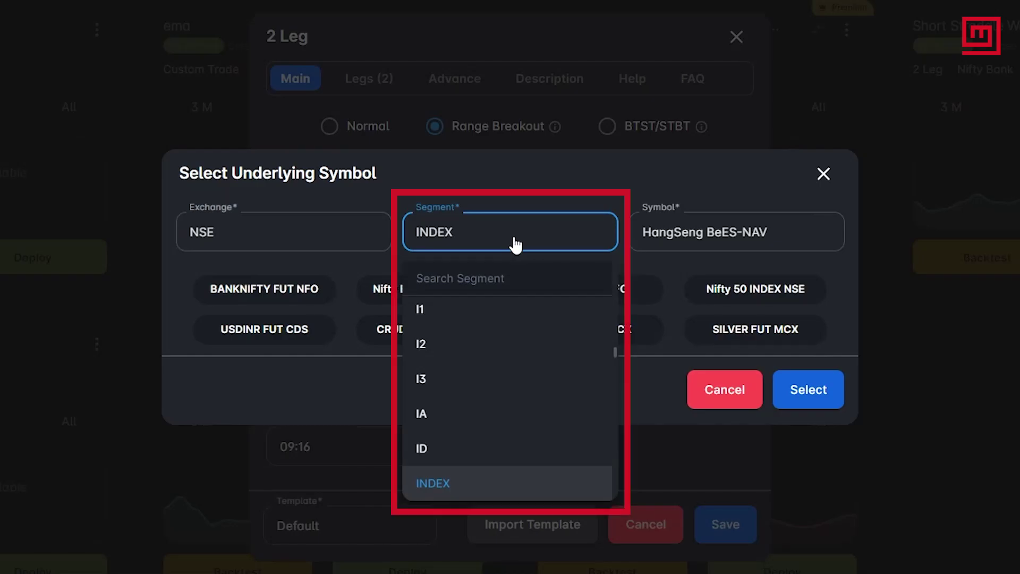
click(515, 245)
click(673, 238)
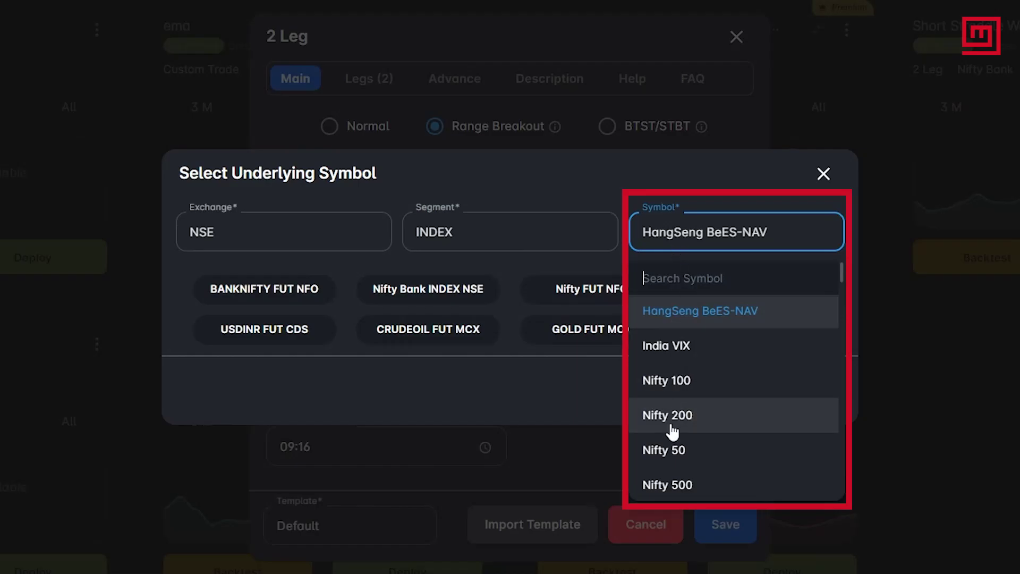
click(654, 450)
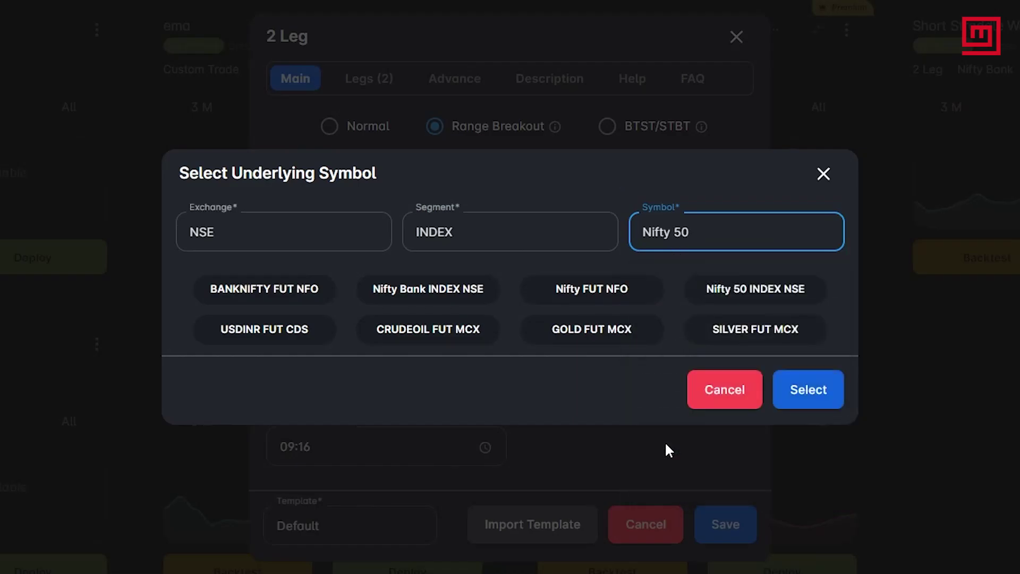
click(783, 391)
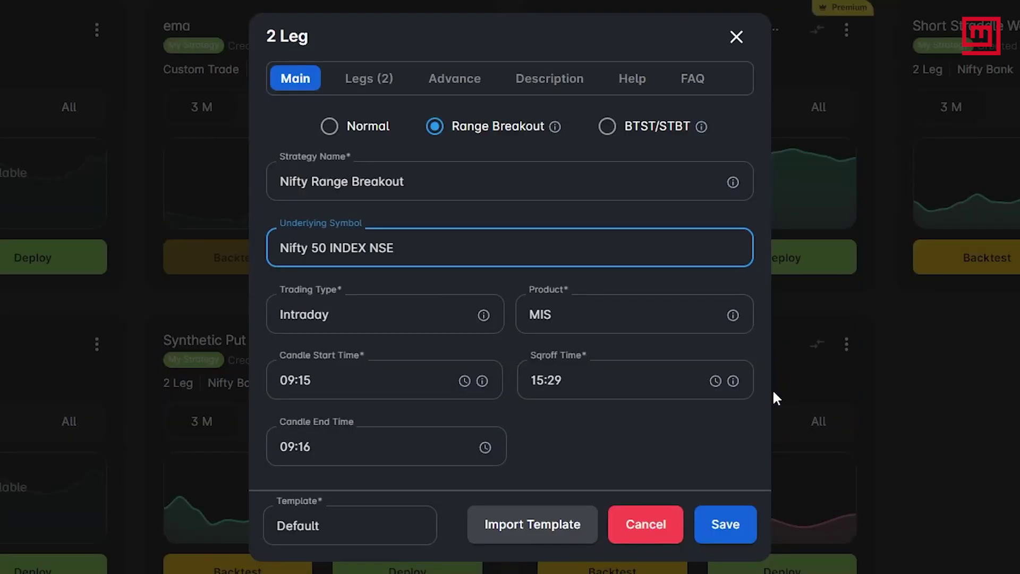
- Keep Intraday as the trading type and MIS as the product for the strategy
click(399, 329)
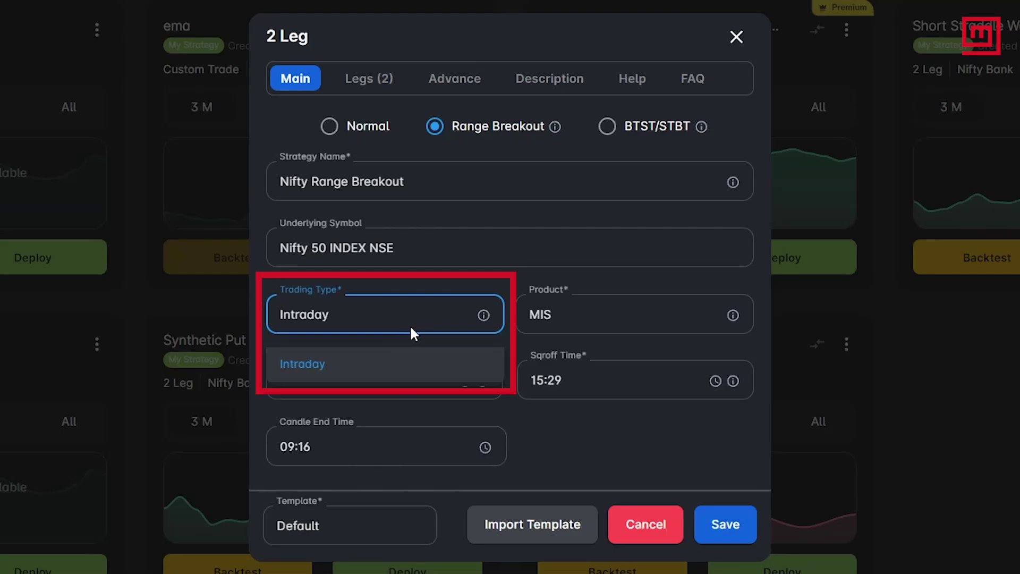
click(581, 317)
click(582, 318)
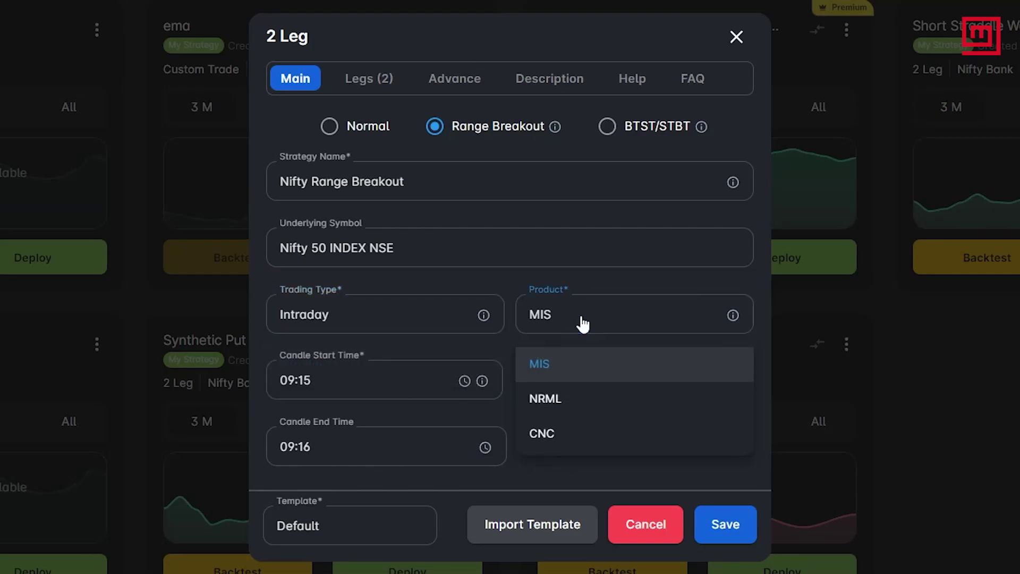
click(582, 318)
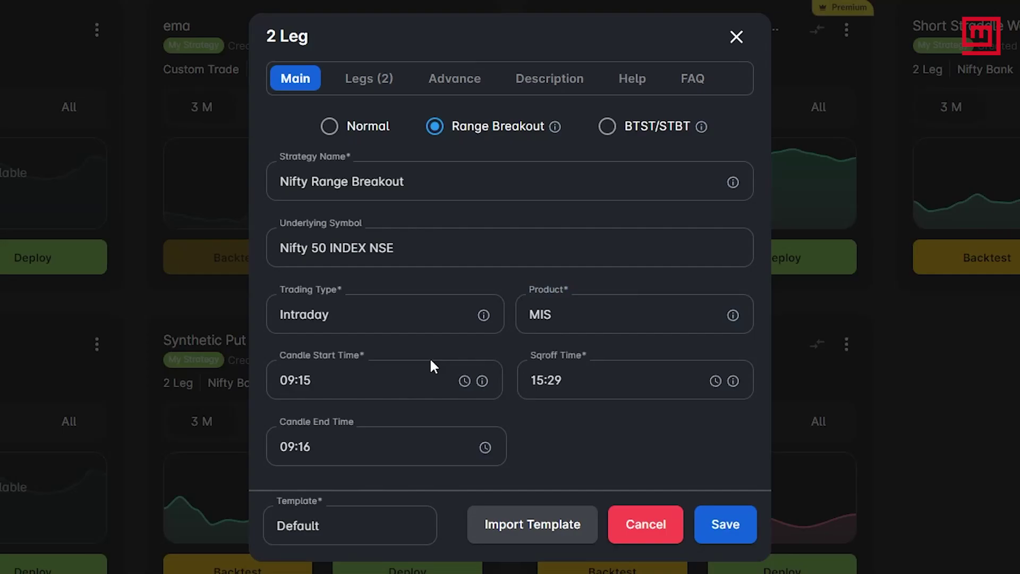
- Set the range breakout's candle start time to 09:15
click(382, 383)
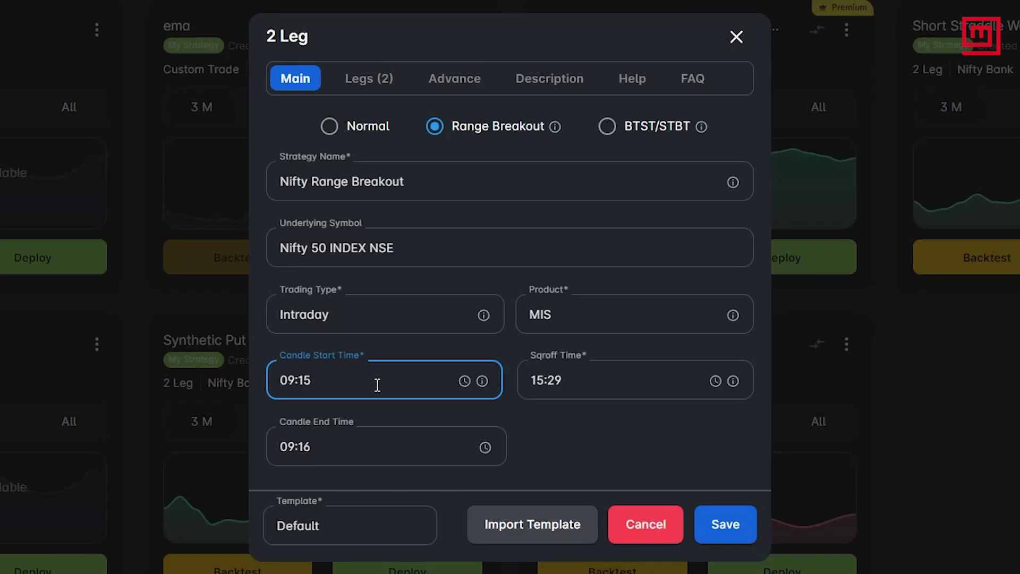
click(378, 385)
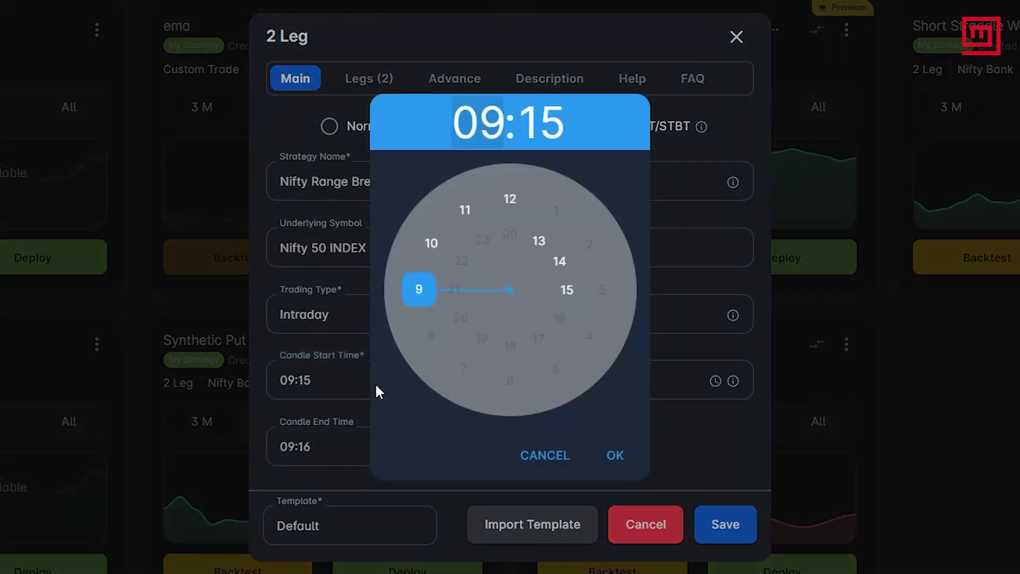
click(414, 289)
click(613, 453)
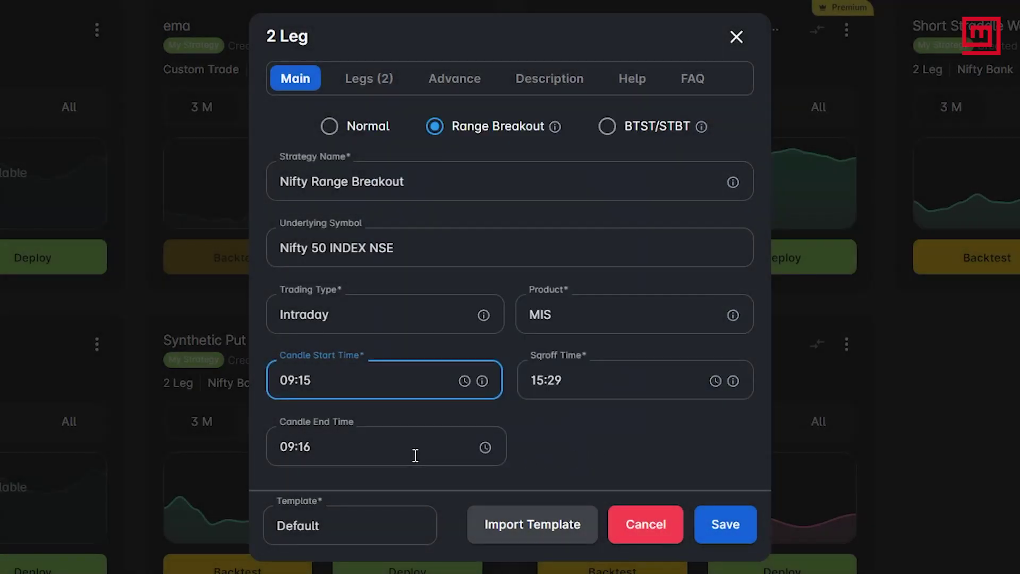
- Set the candle end time to 09:45 and confirm 15:29 as the square-off time
click(372, 458)
click(415, 298)
click(417, 289)
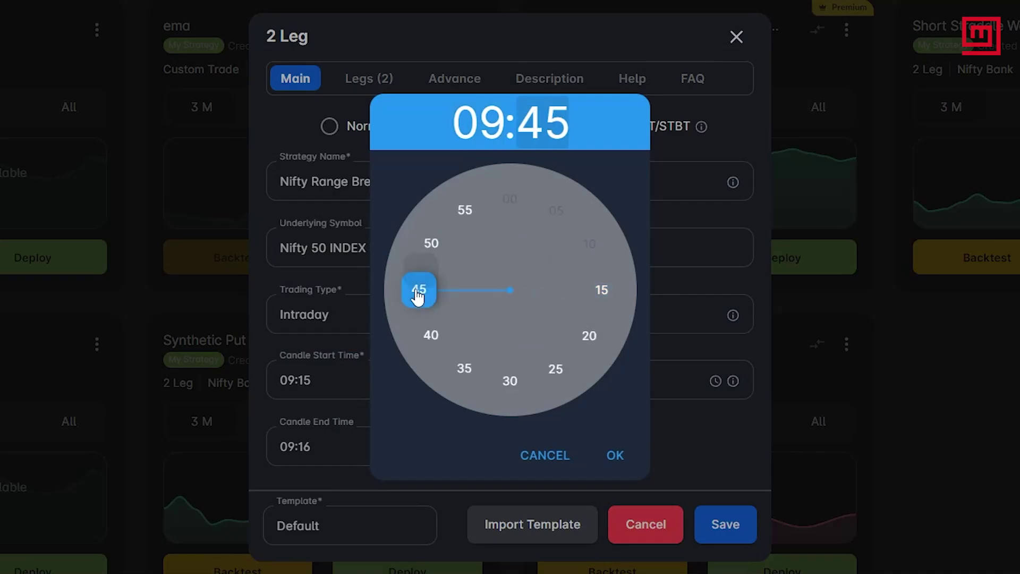
click(615, 455)
click(614, 390)
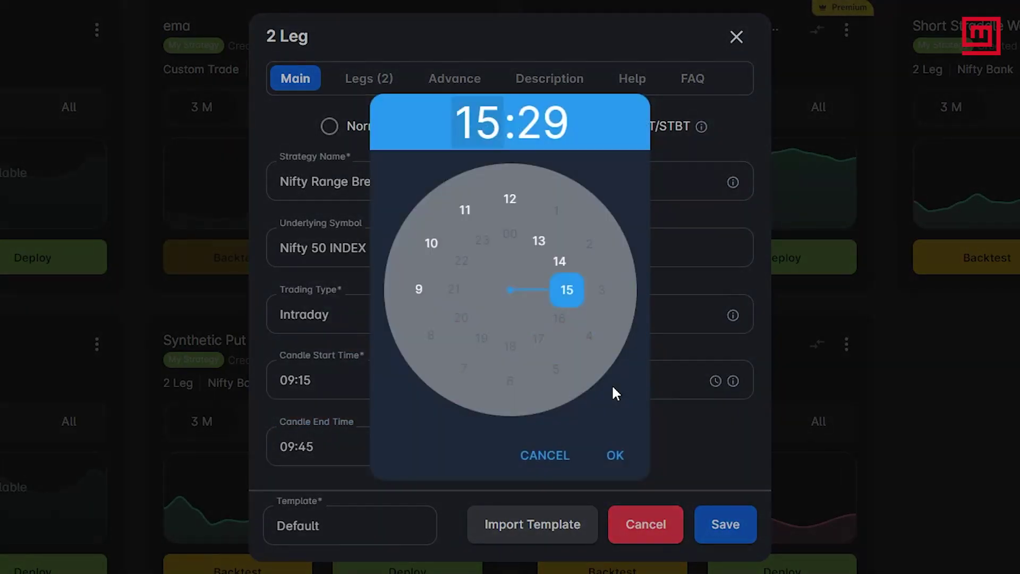
click(616, 457)
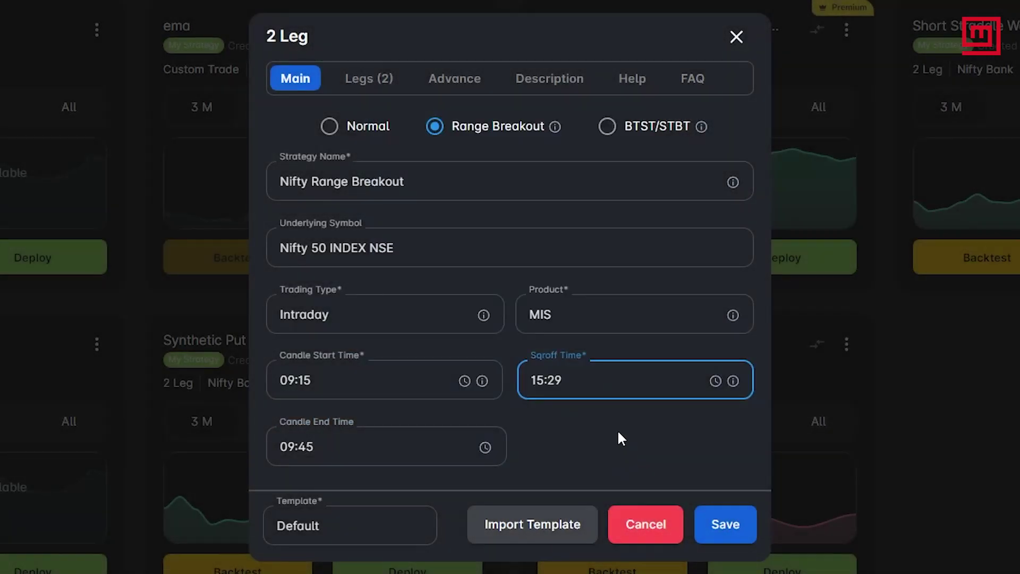
- For the first leg's symbol, choose the NFO exchange, the OPT segment and the NIFTY symbol
click(372, 85)
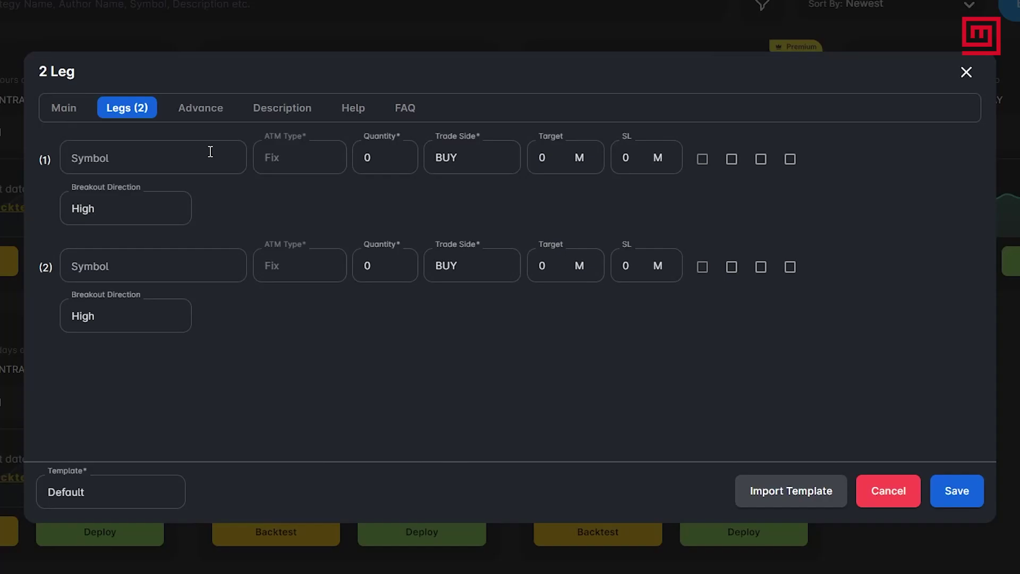
click(195, 160)
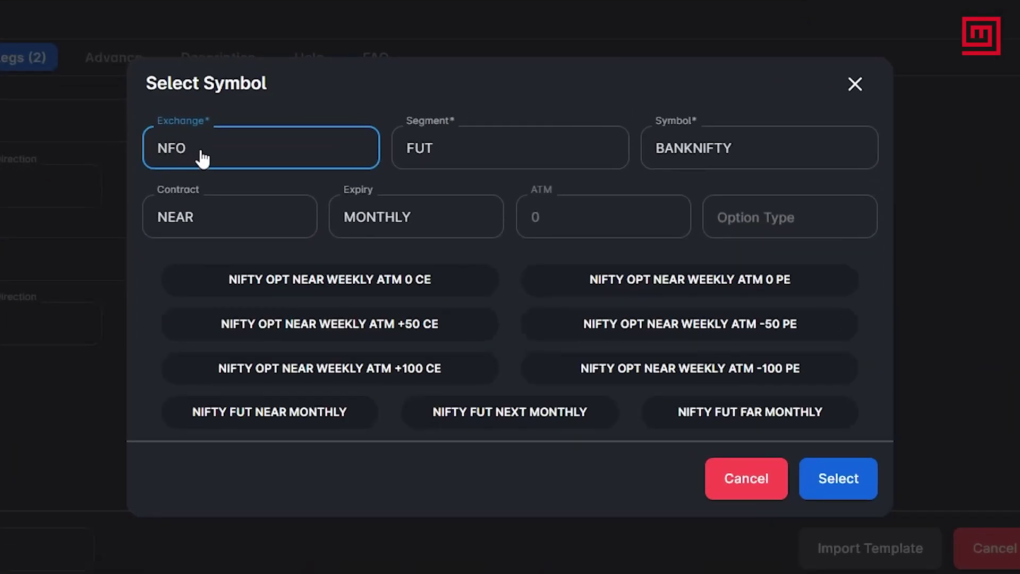
click(203, 159)
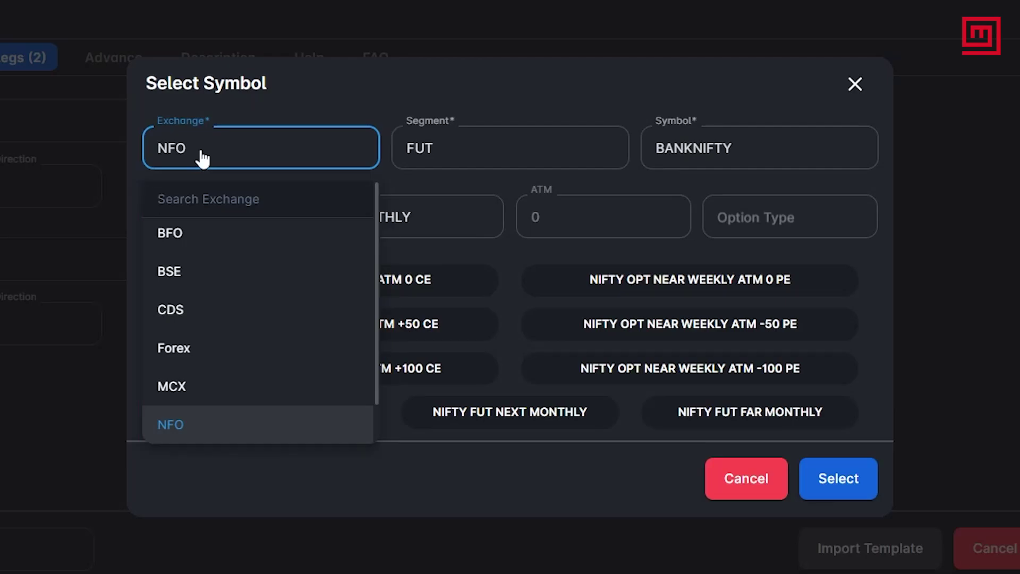
click(230, 423)
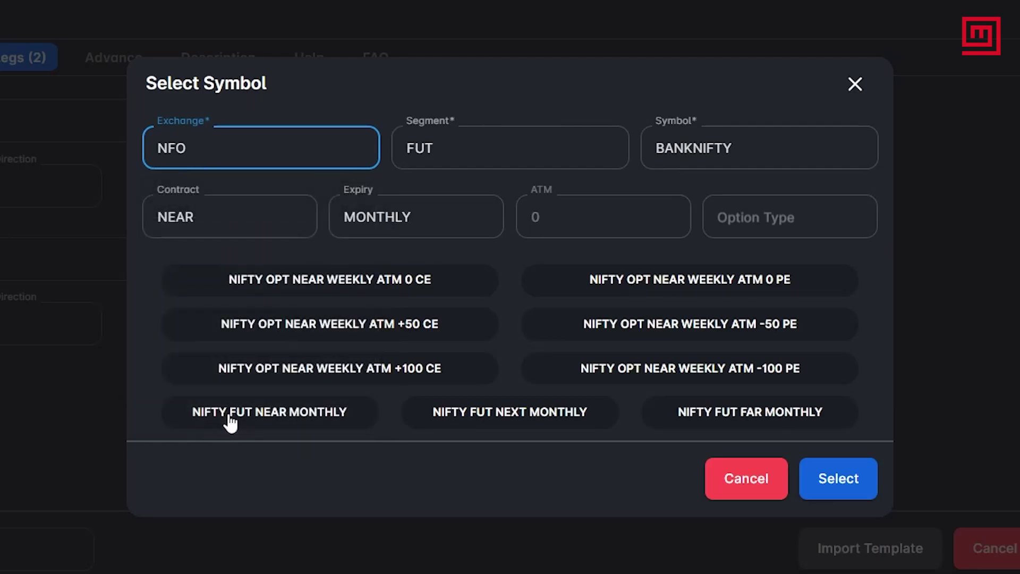
click(433, 152)
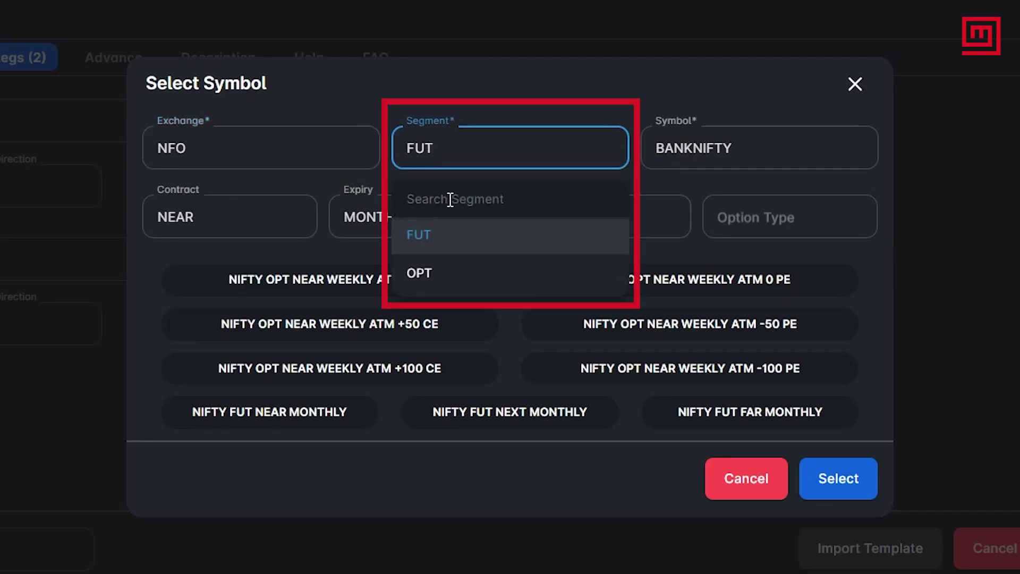
click(441, 283)
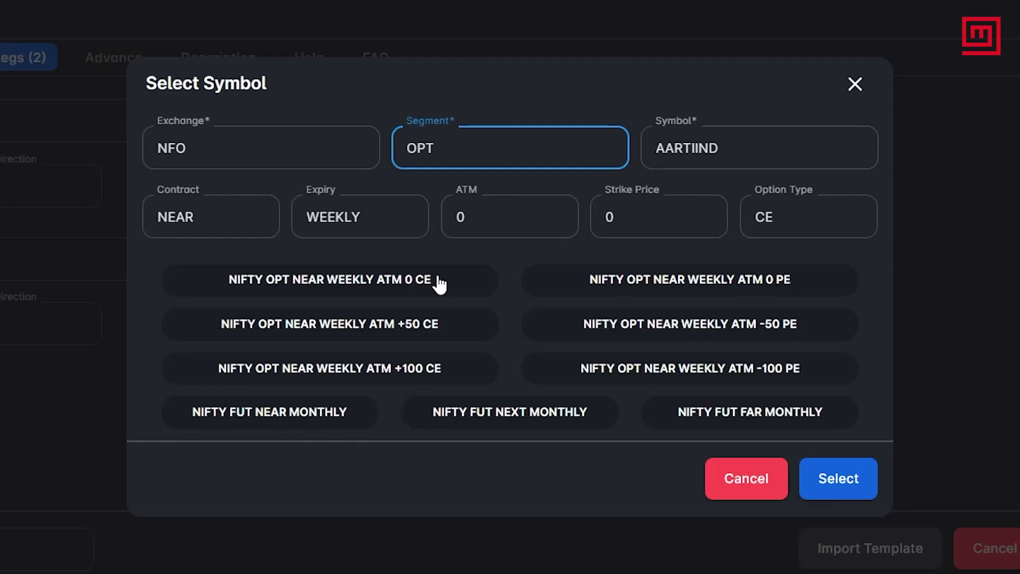
click(692, 150)
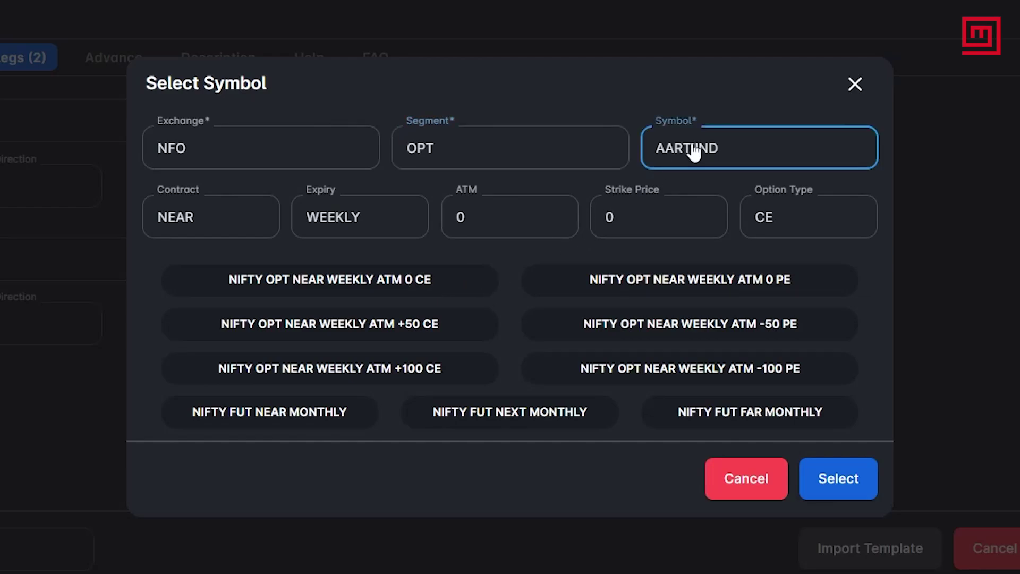
text(nifty)
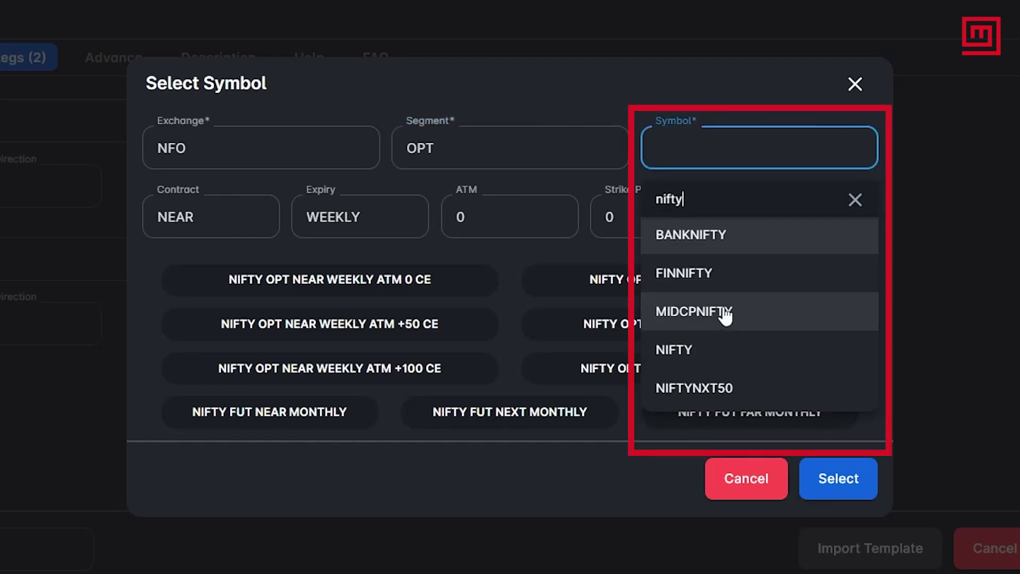
click(706, 359)
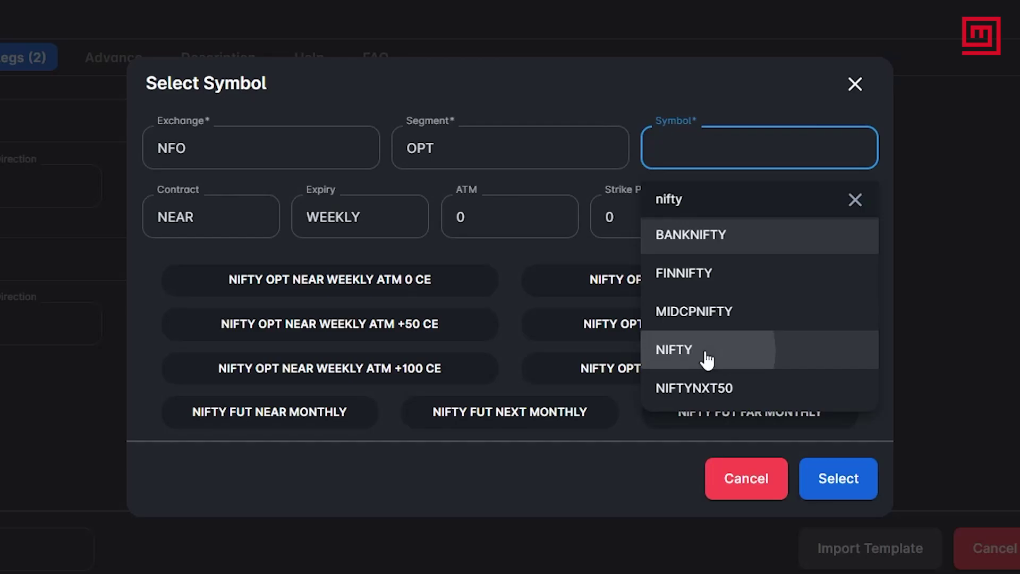
- Choose the NEAR contract with WEEKLY expiry for the first leg's NIFTY option
click(192, 234)
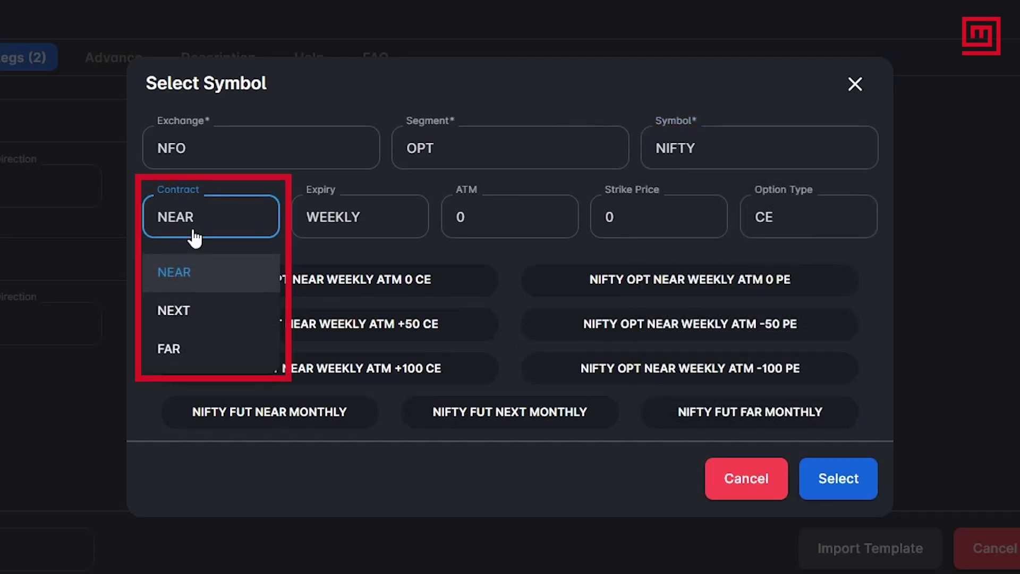
click(183, 273)
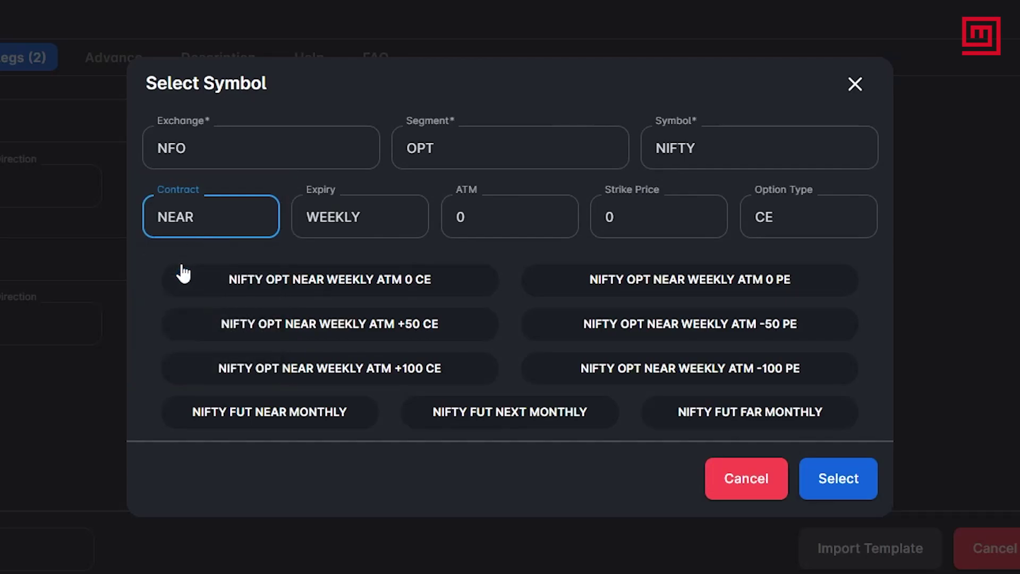
click(355, 231)
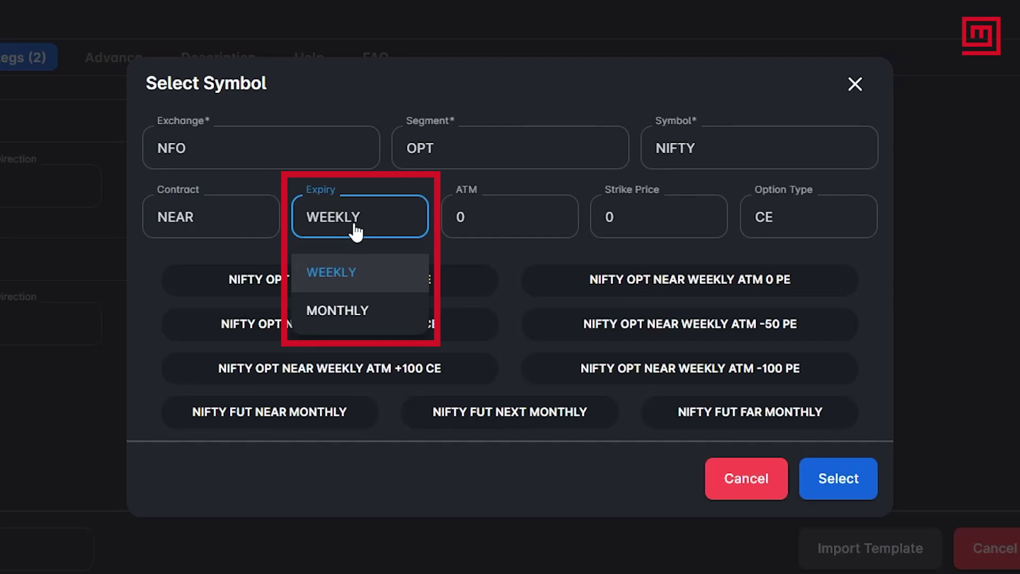
click(353, 269)
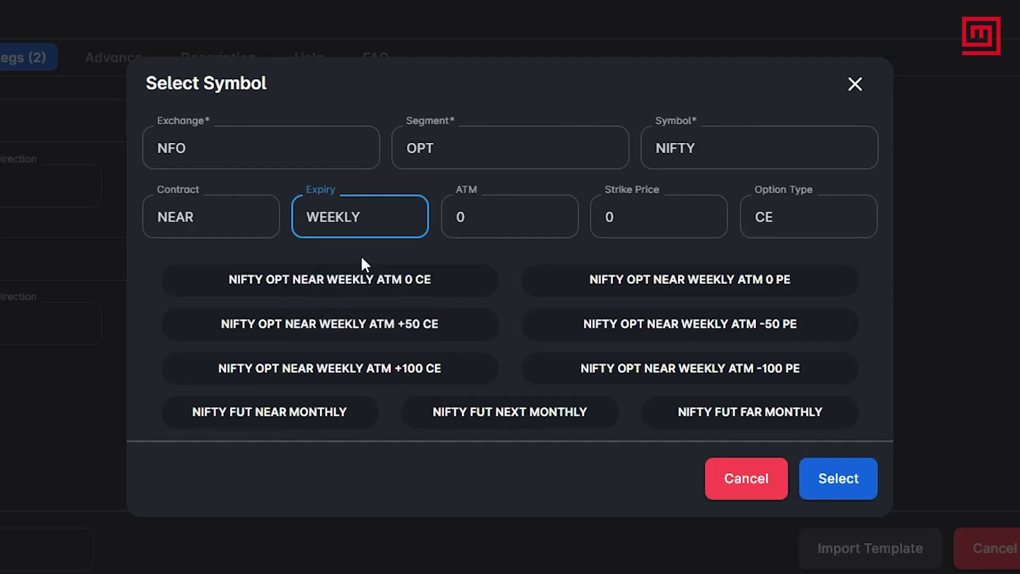
- Keep the first leg's ATM and strike price at 0 and choose CE as its option type
click(487, 231)
scroll(471, 319, down, 5)
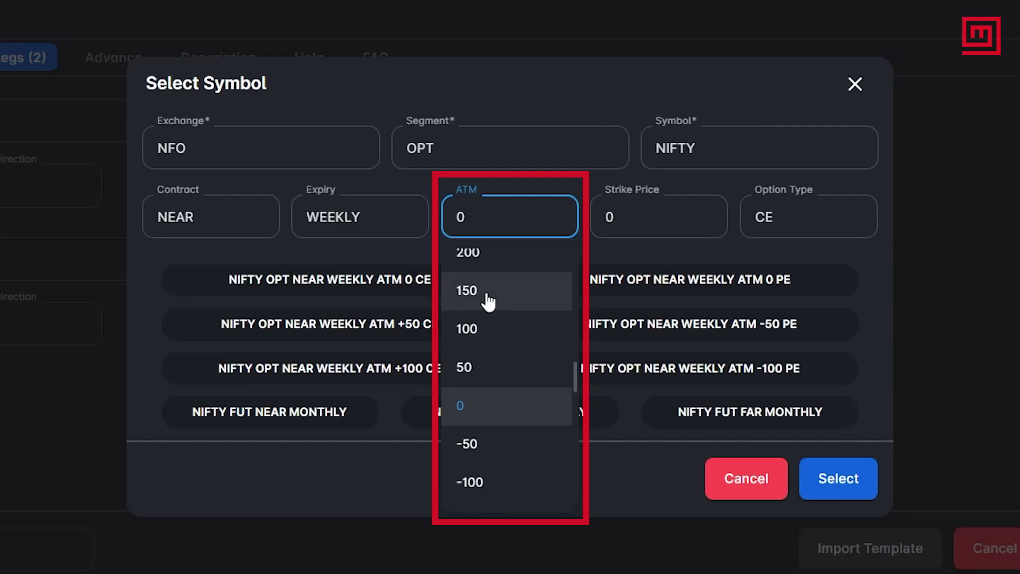
scroll(472, 391, up, 3)
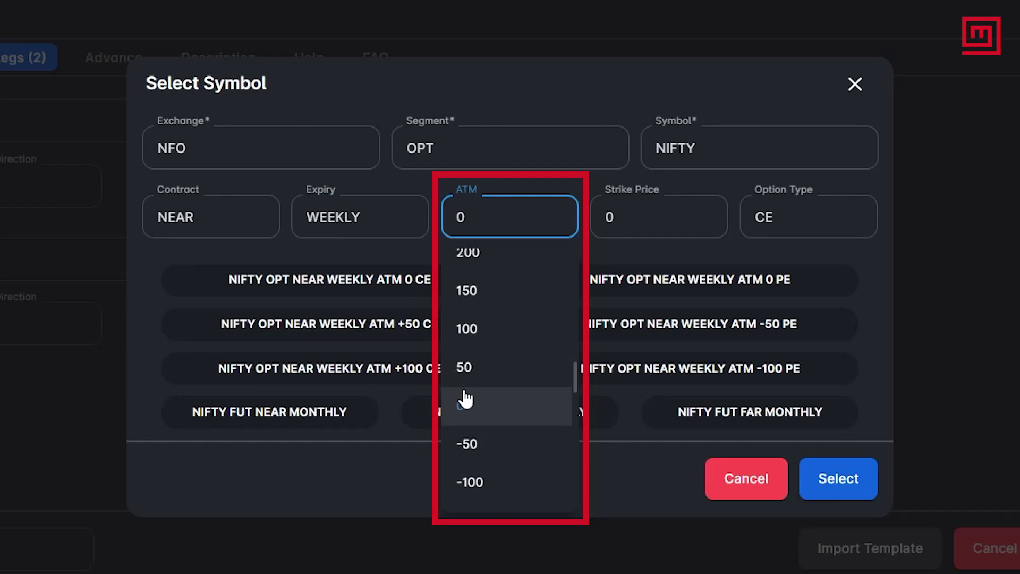
click(623, 212)
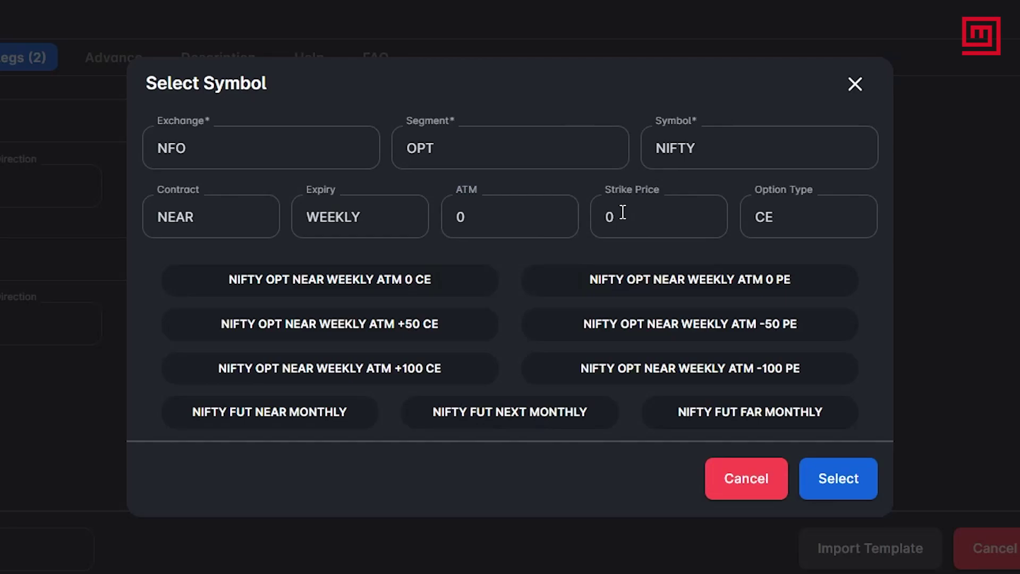
click(622, 212)
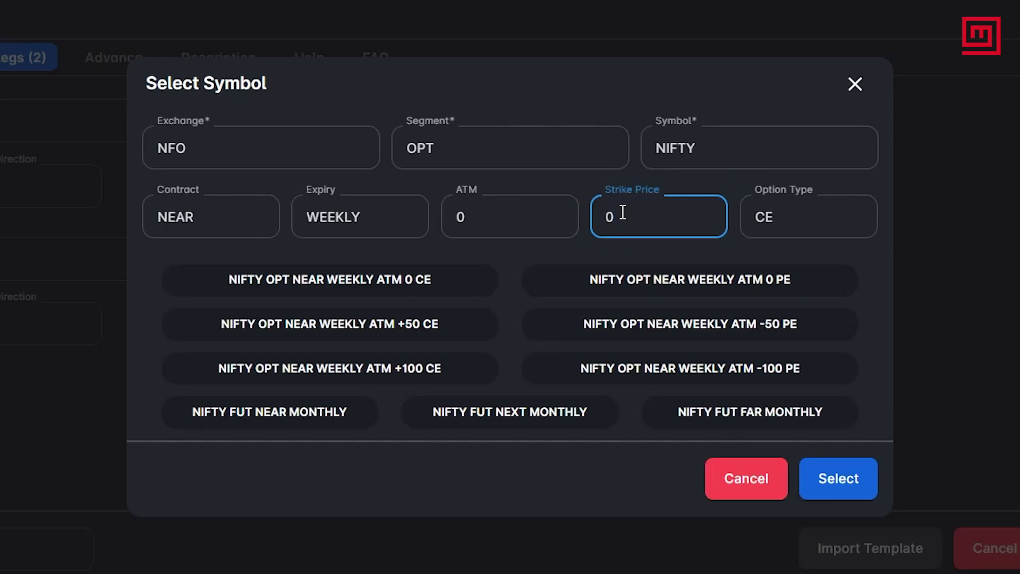
click(810, 229)
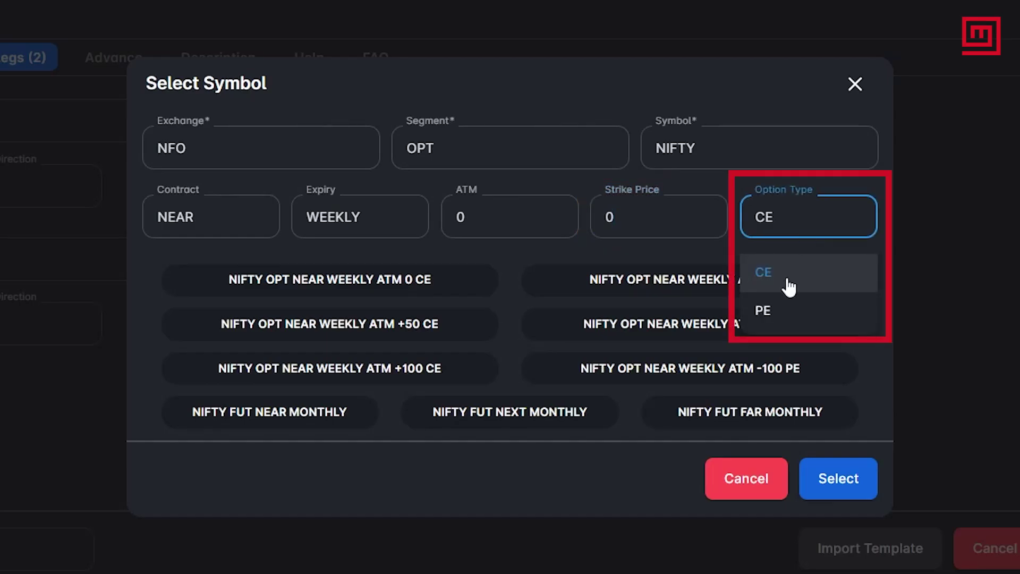
click(789, 287)
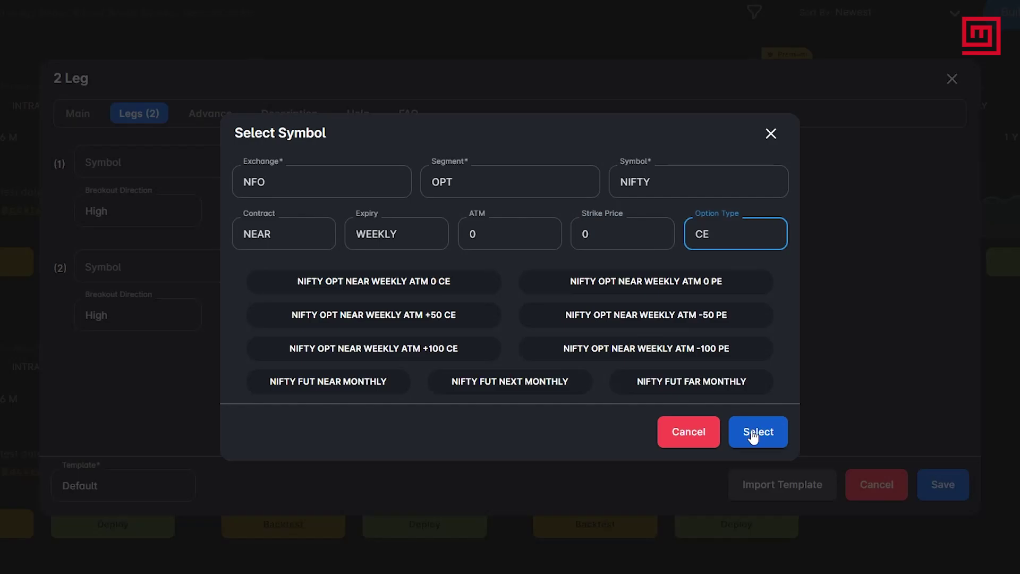
- Confirm the first leg's NIFTY weekly CE symbol and keep High as its breakout direction
click(838, 478)
click(160, 217)
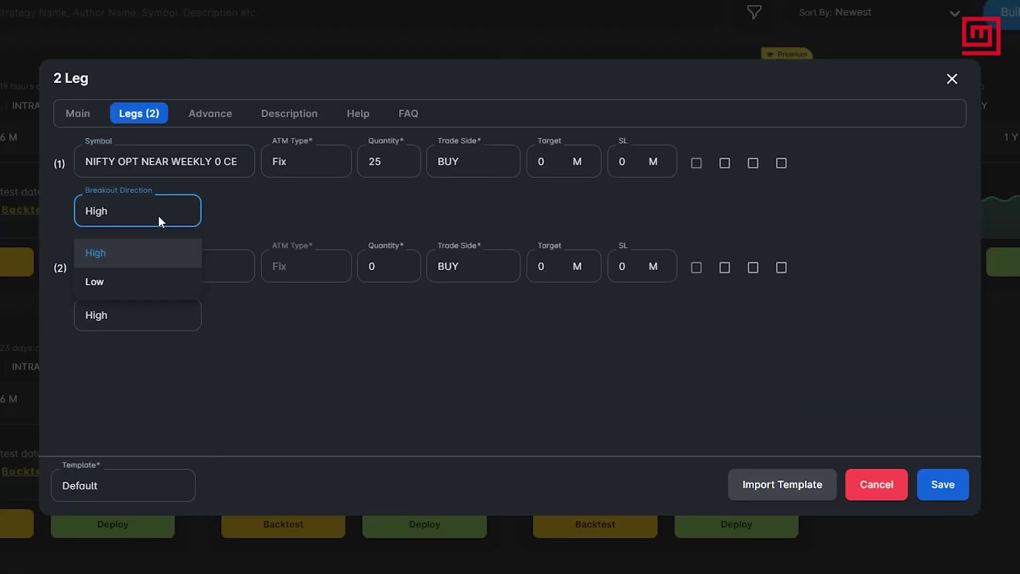
click(149, 254)
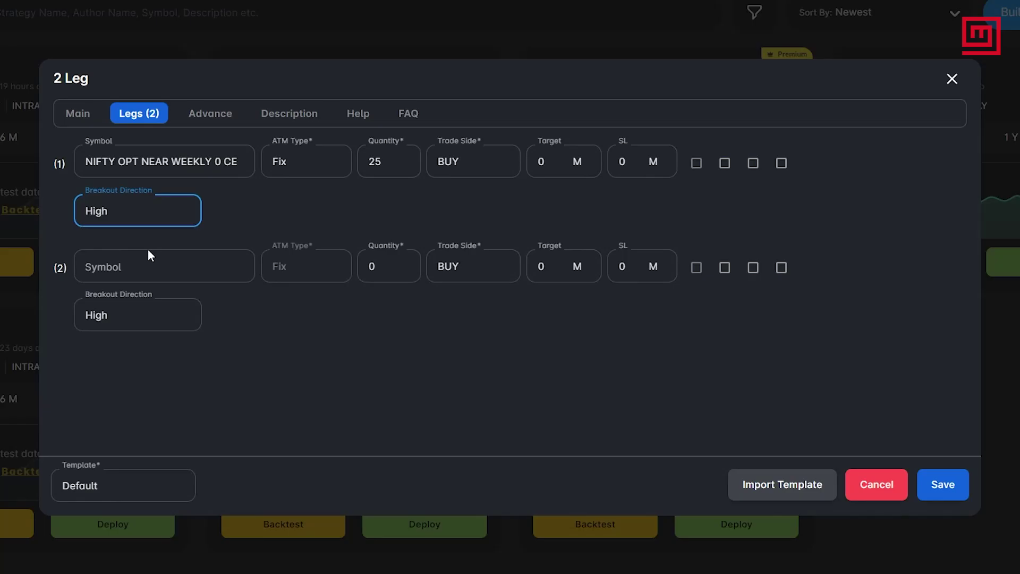
- Assign the preset NIFTY OPT NEAR WEEKLY ATM 0 PE to the second leg and set its breakout direction to Low
click(149, 267)
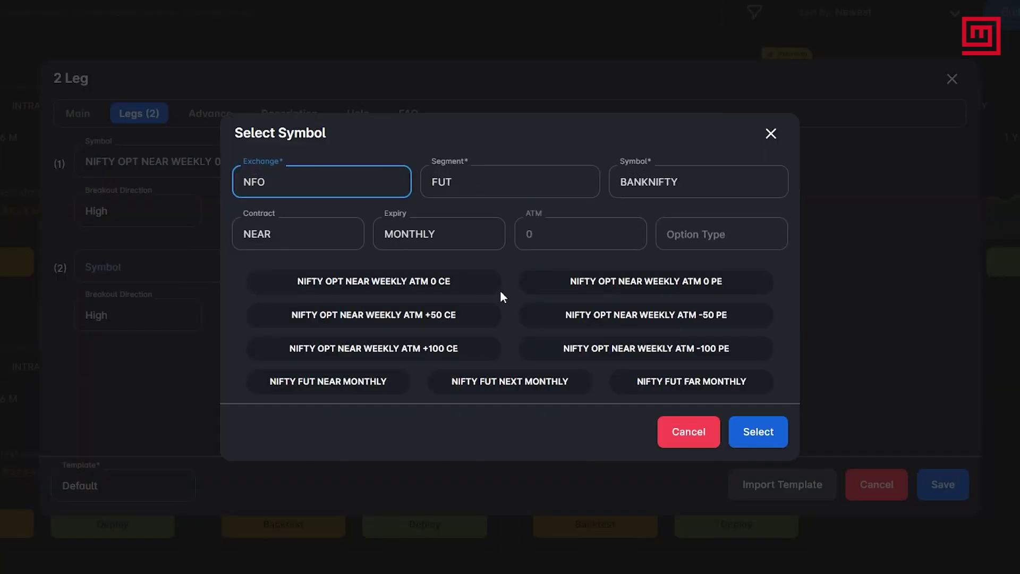
click(584, 284)
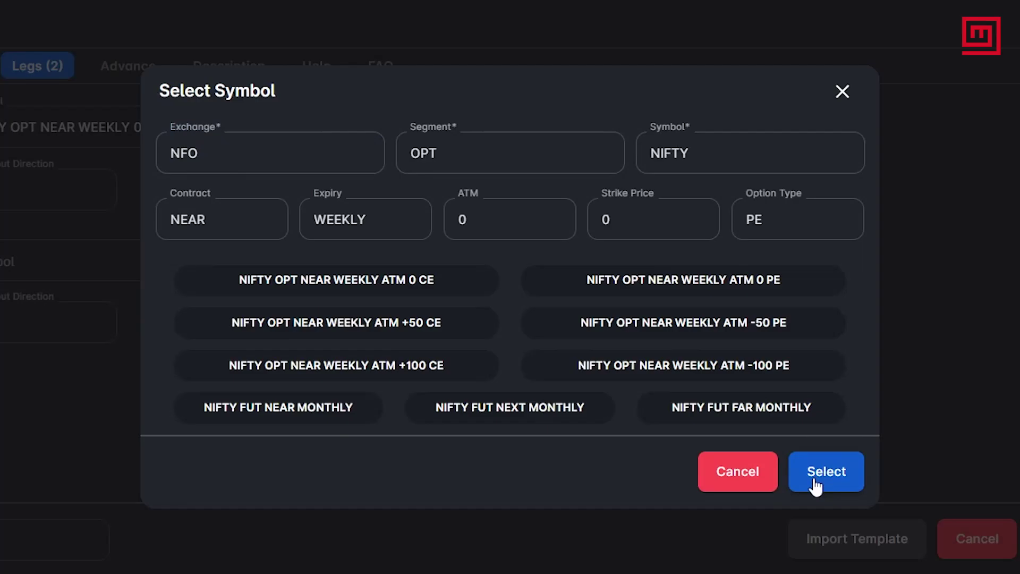
click(816, 483)
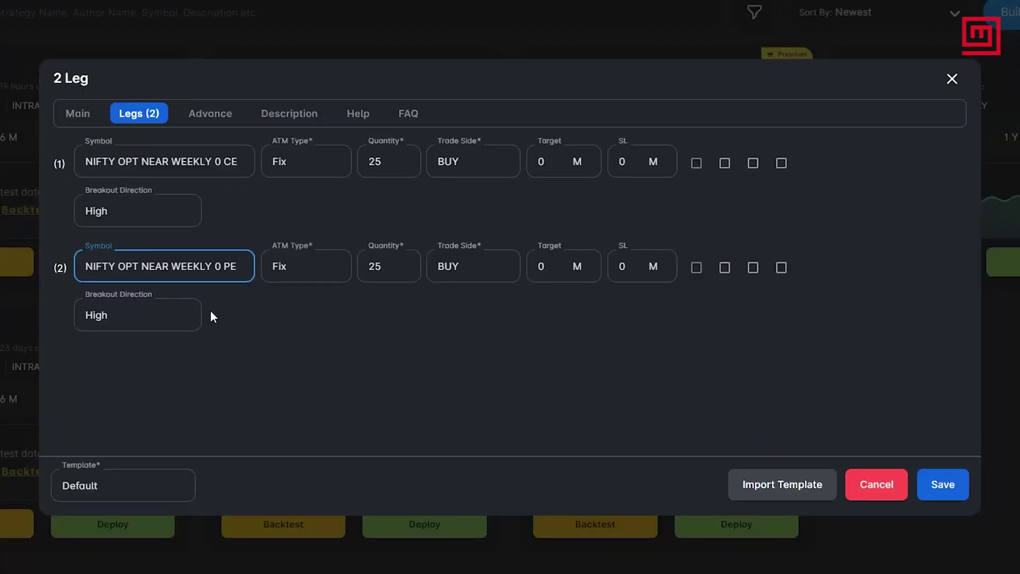
click(143, 314)
click(130, 384)
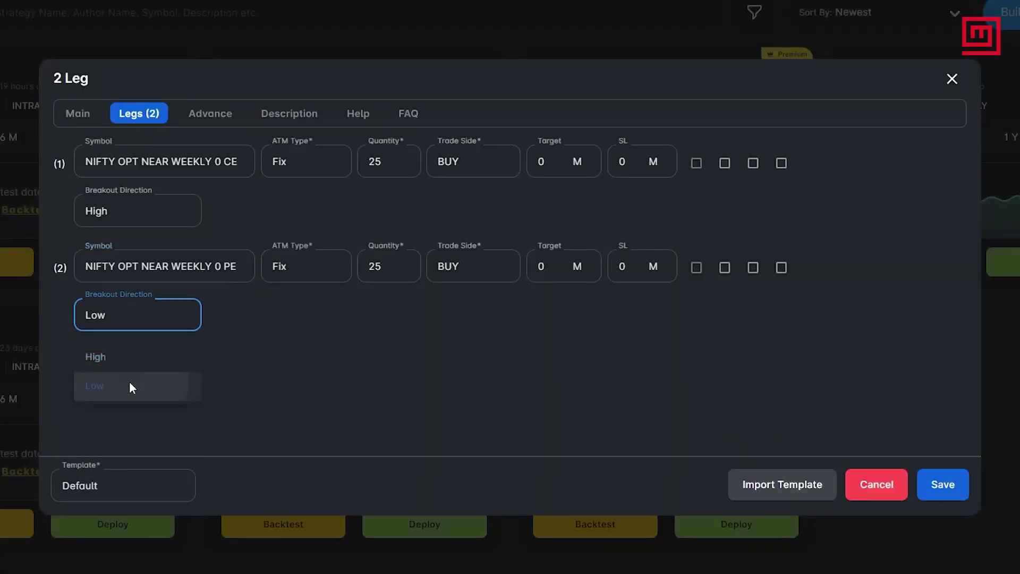
- Set the first leg's ATM type to Dynamic, with both premium start range and premium end range at 100
click(300, 159)
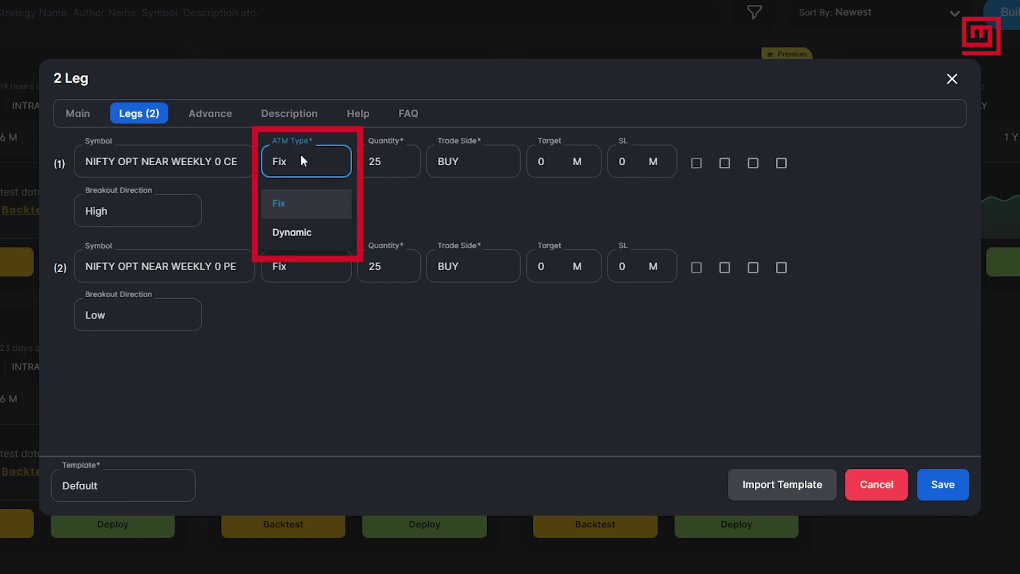
click(294, 233)
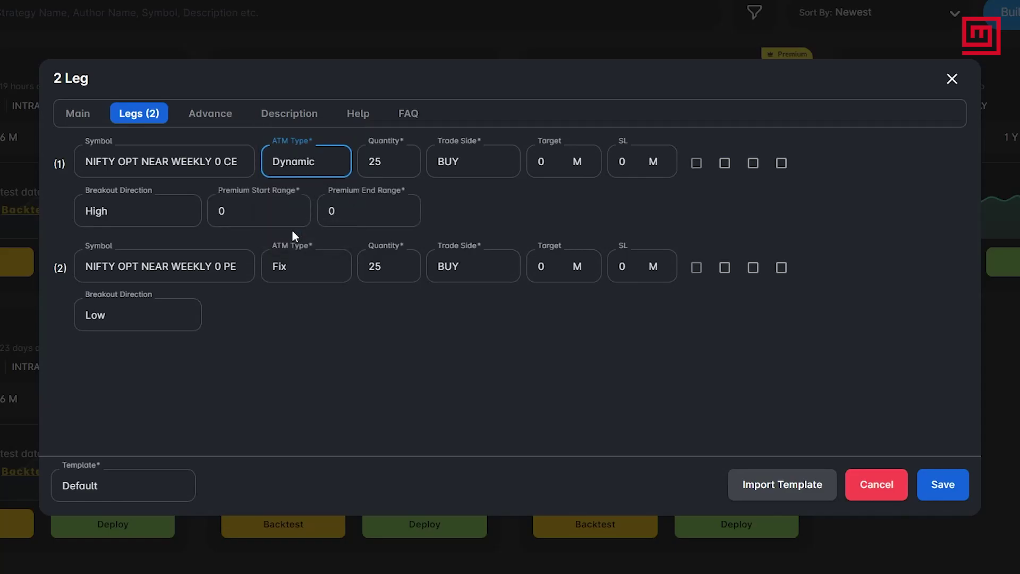
click(266, 214)
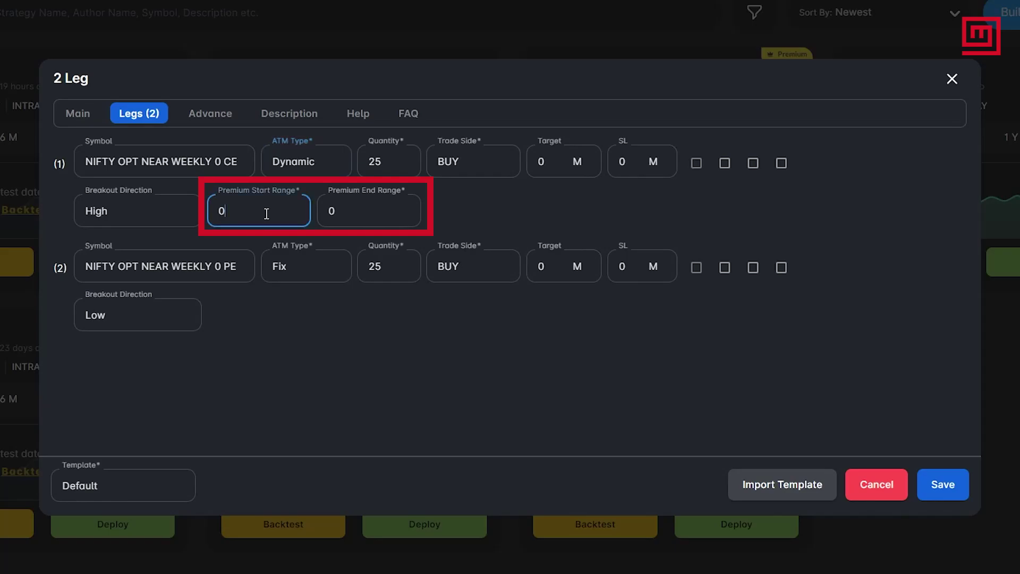
key(BackSpace)
text(100)
click(350, 212)
key(BackSpace)
text(120)
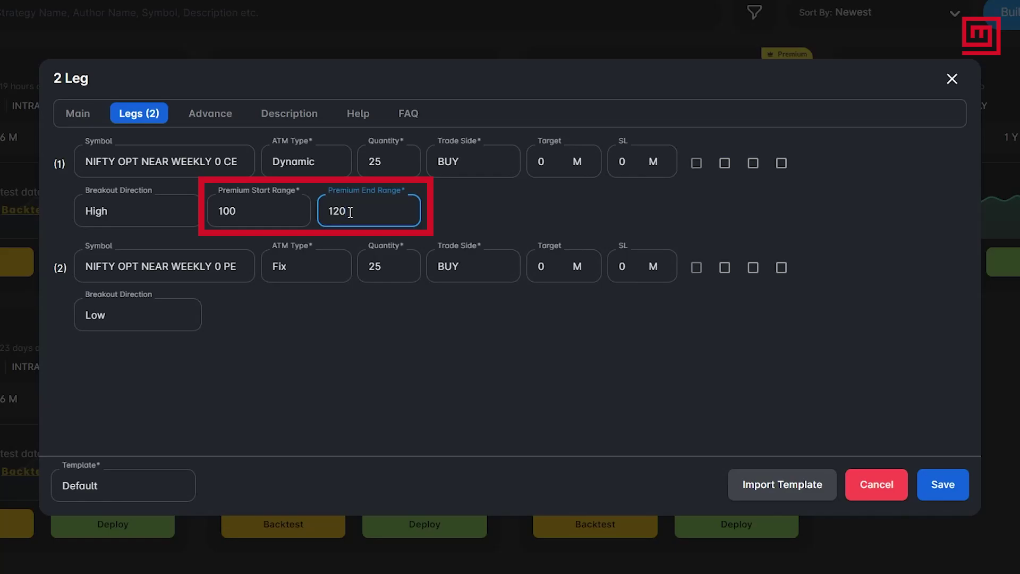
key(BackSpace)
key(BackSpace)
text(00)
- Keep the first leg's quantity at 25 and its trade side as BUY
click(395, 164)
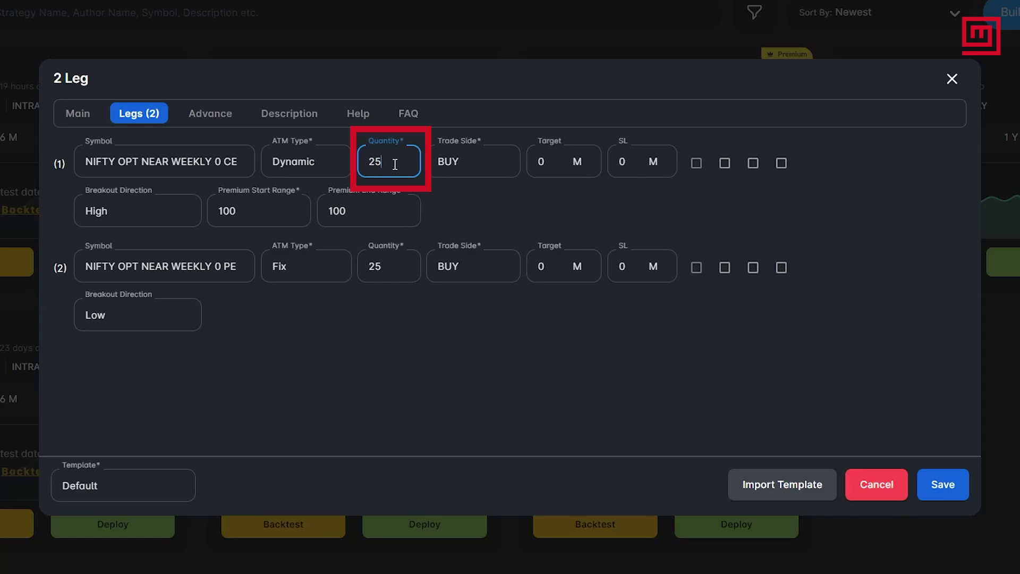
click(469, 166)
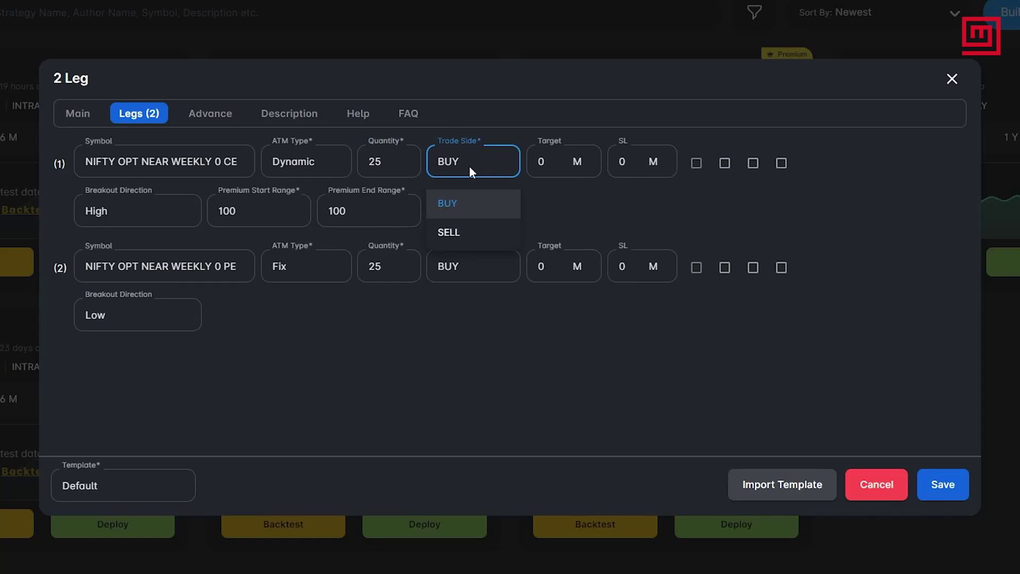
click(463, 215)
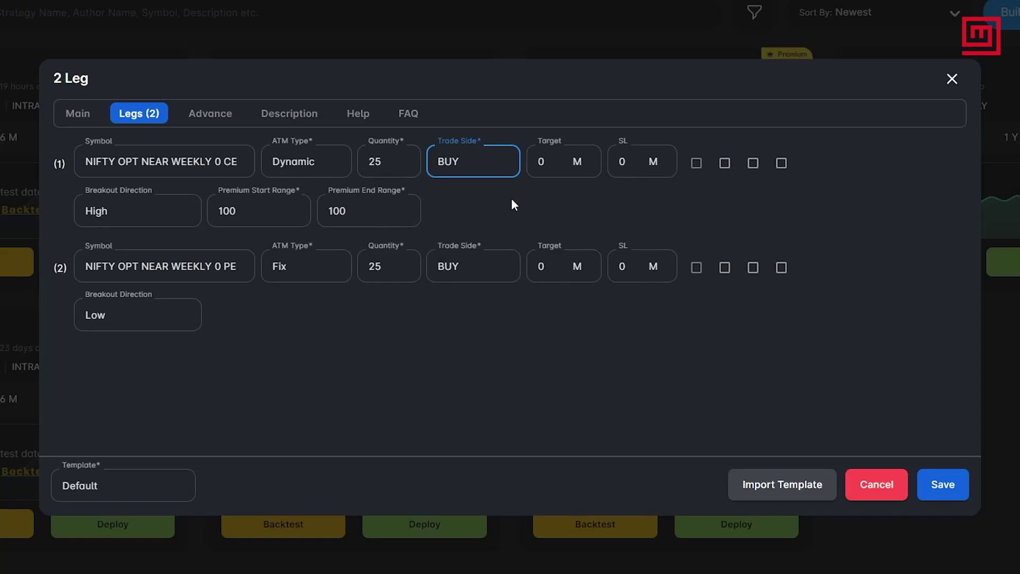
- Set the first leg's target to 1000 with M as its unit
mouse_move(555, 167)
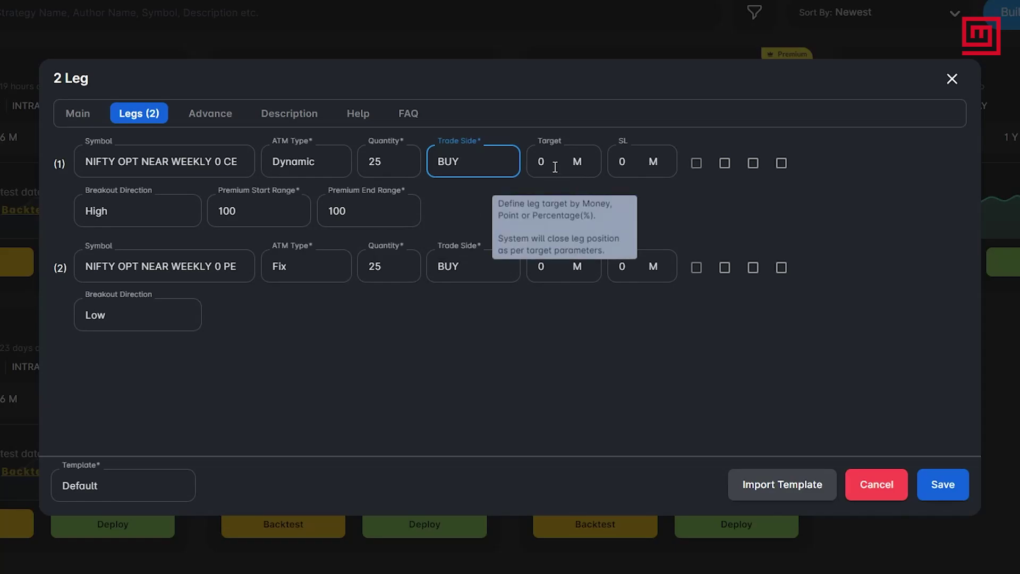
click(576, 162)
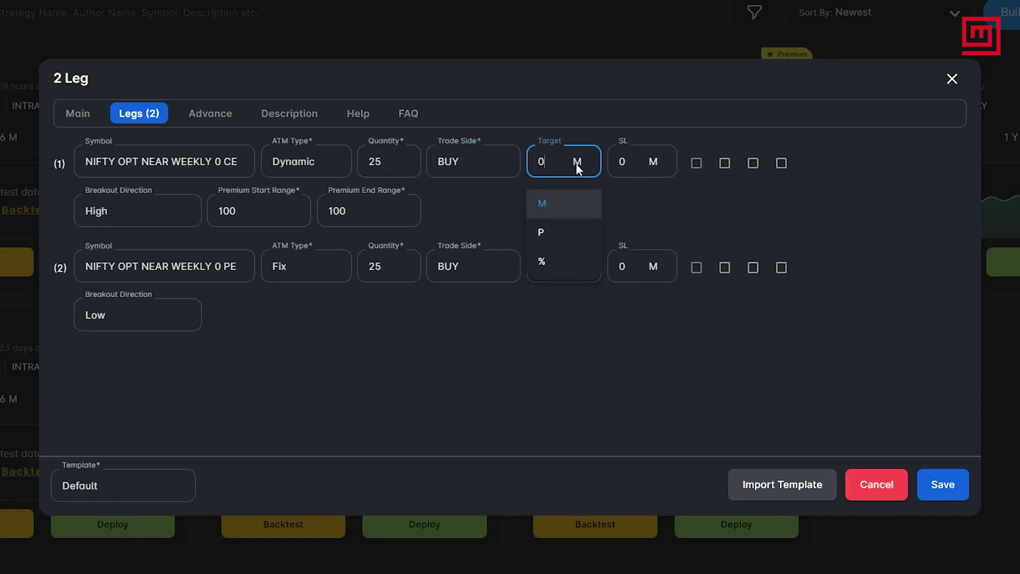
click(579, 213)
key(BackSpace)
text(1)
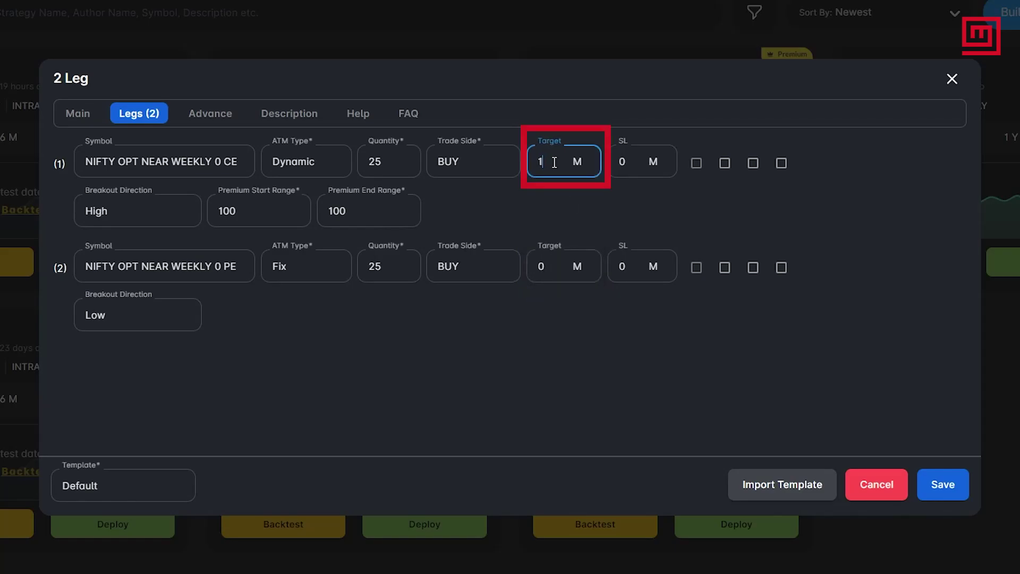
text(000)
- Set the first leg's stop-loss to 500 with M as its unit
click(656, 163)
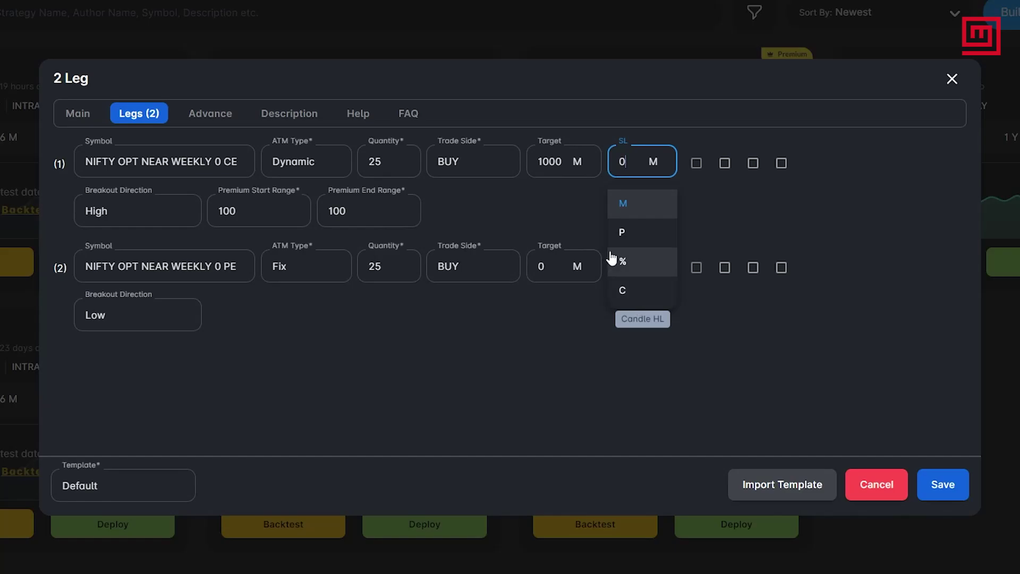
click(622, 201)
key(BackSpace)
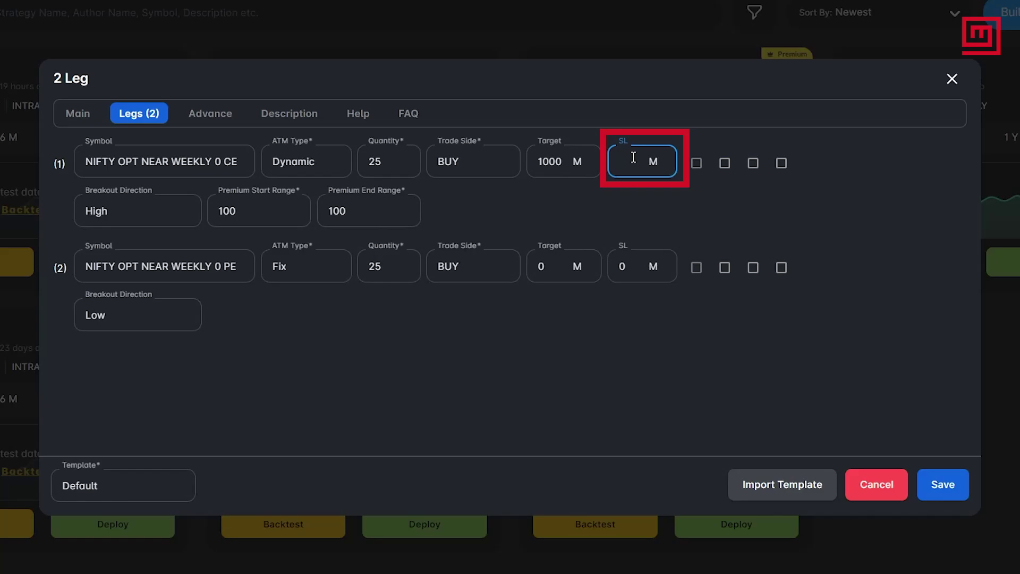
text(500)
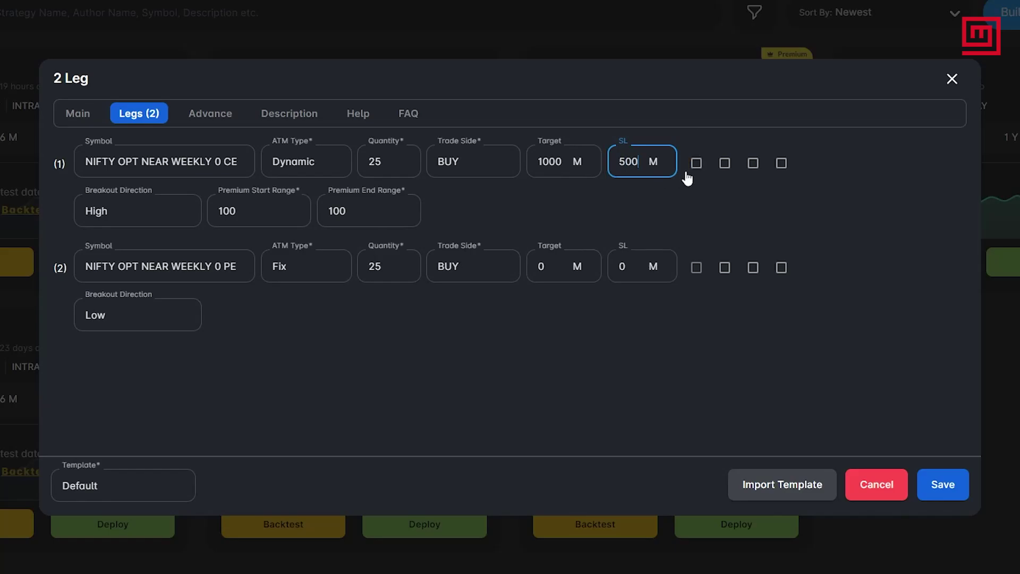
- Try the Leg Trail SL option on the first leg, and switch it back off
mouse_move(697, 167)
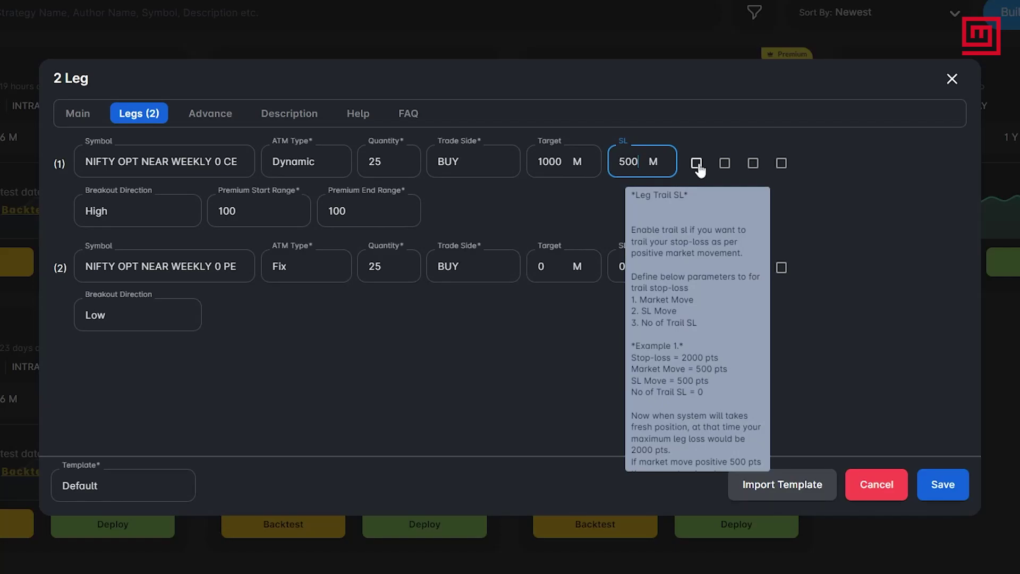
click(697, 164)
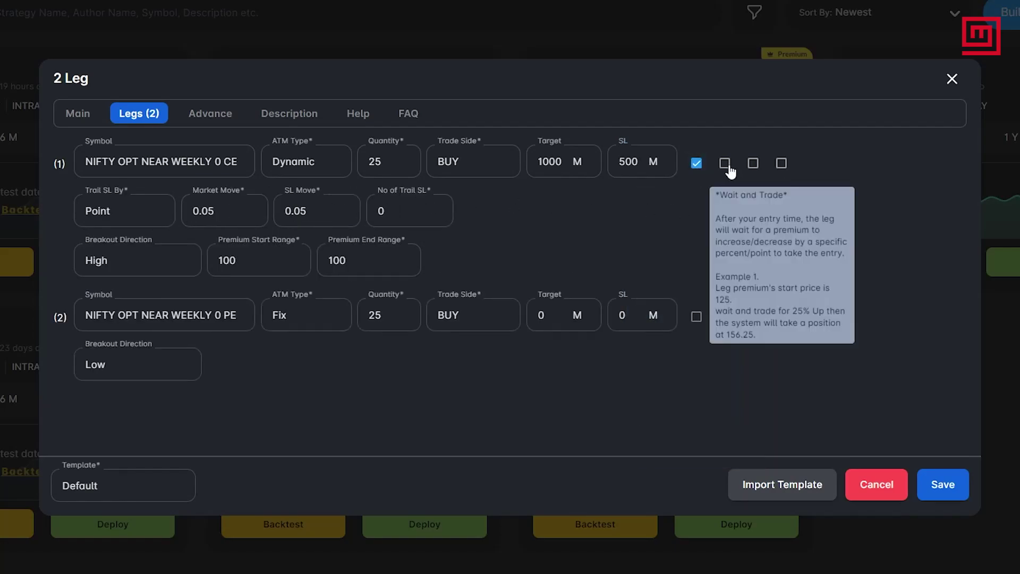
click(695, 163)
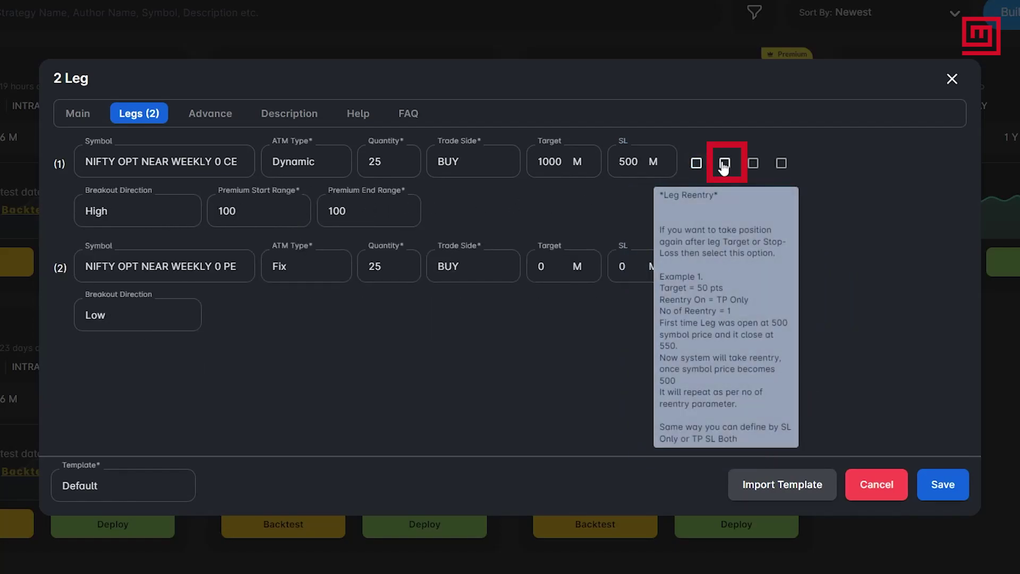
- Try Leg Reentry on the first leg with reentry on TP SL Both, and disable the option again
click(725, 164)
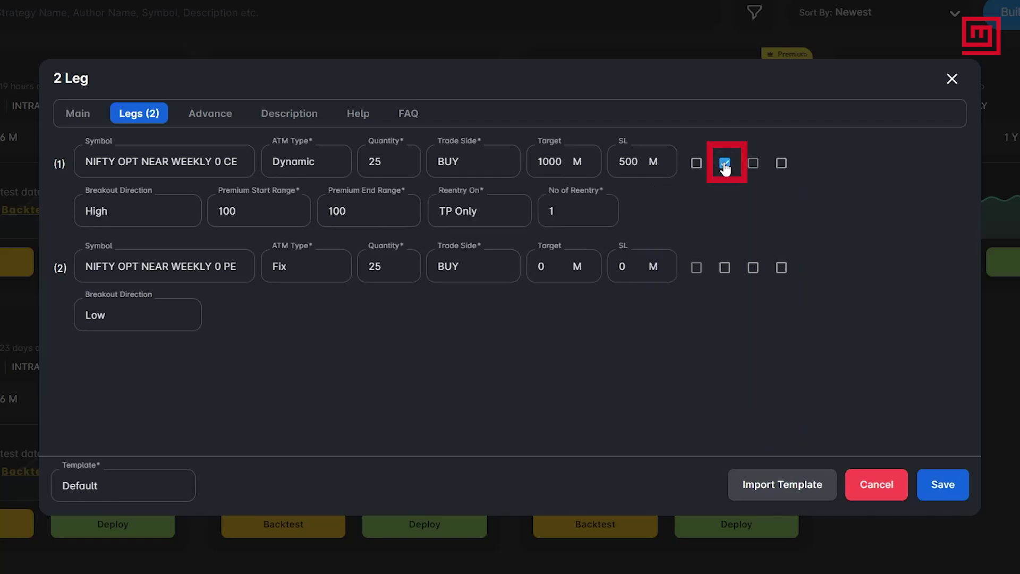
click(479, 211)
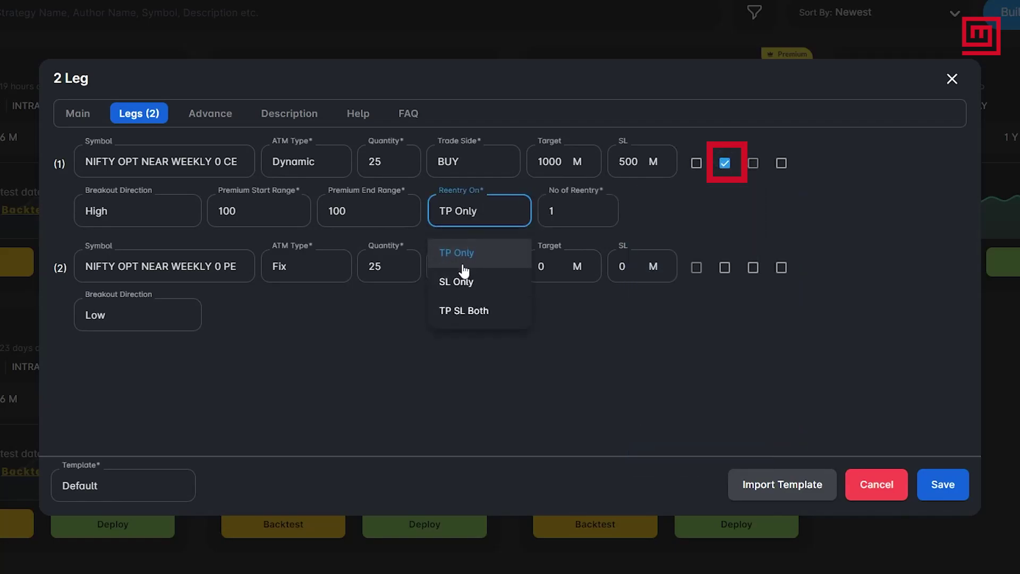
click(461, 311)
mouse_move(727, 167)
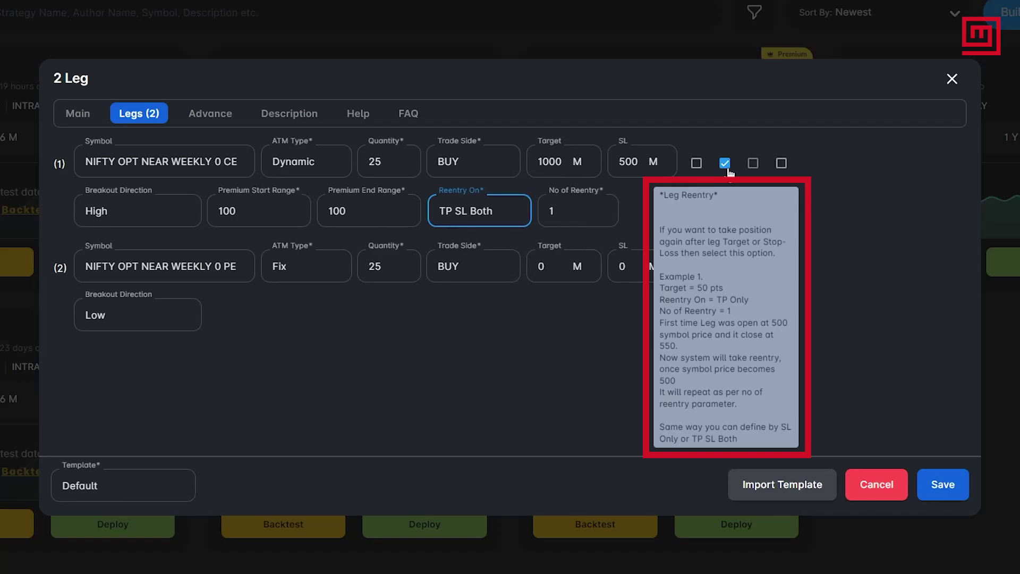
click(725, 165)
- Try Leg Reexecute on the first leg with reexecution on SL Only, and disable the option again
mouse_move(754, 163)
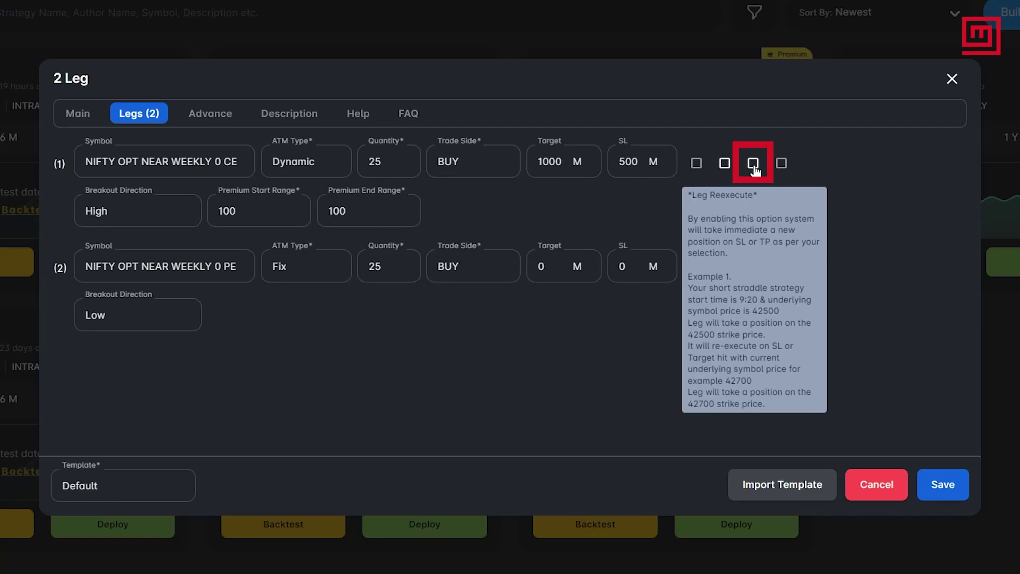
click(753, 163)
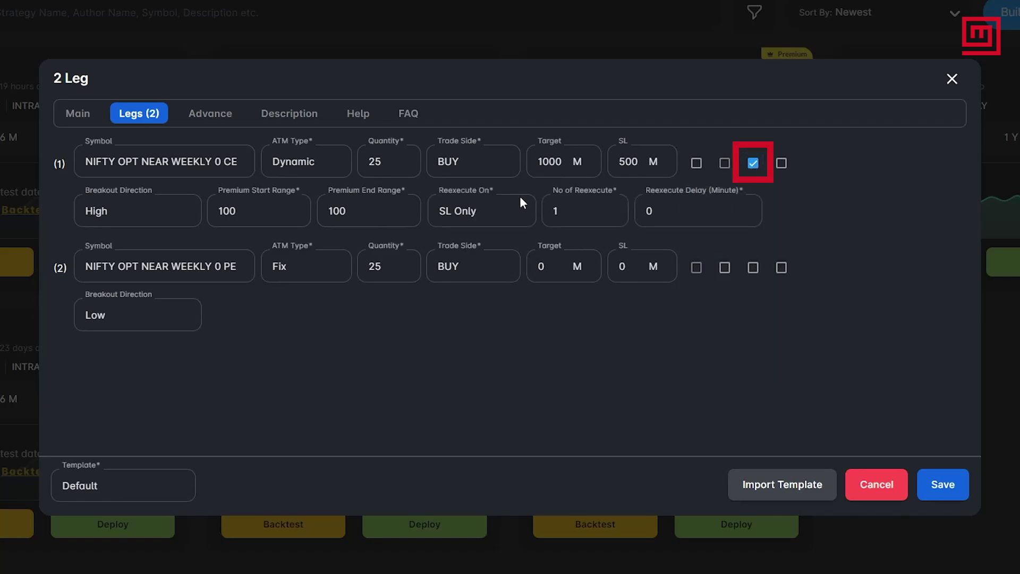
click(479, 217)
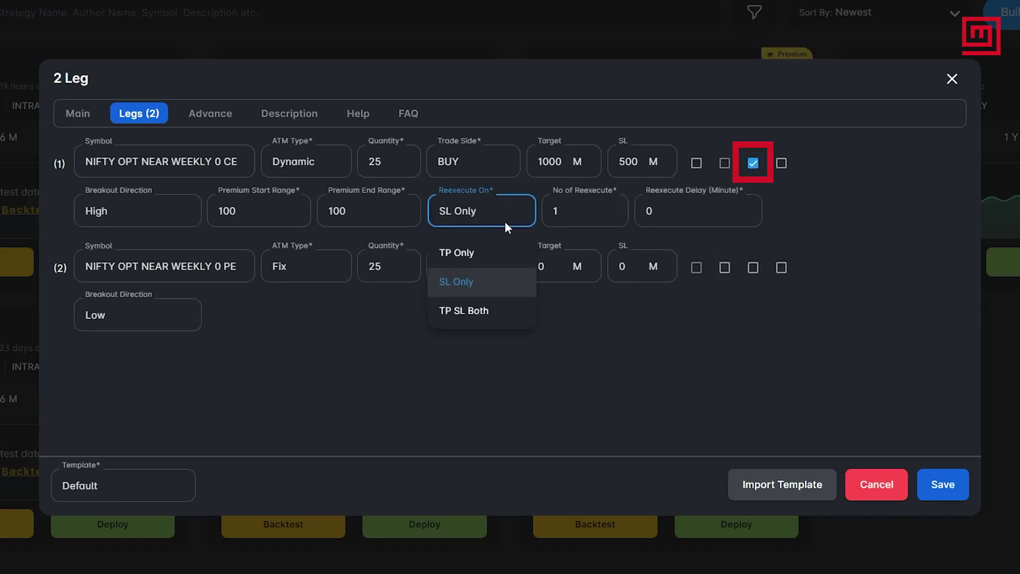
click(502, 292)
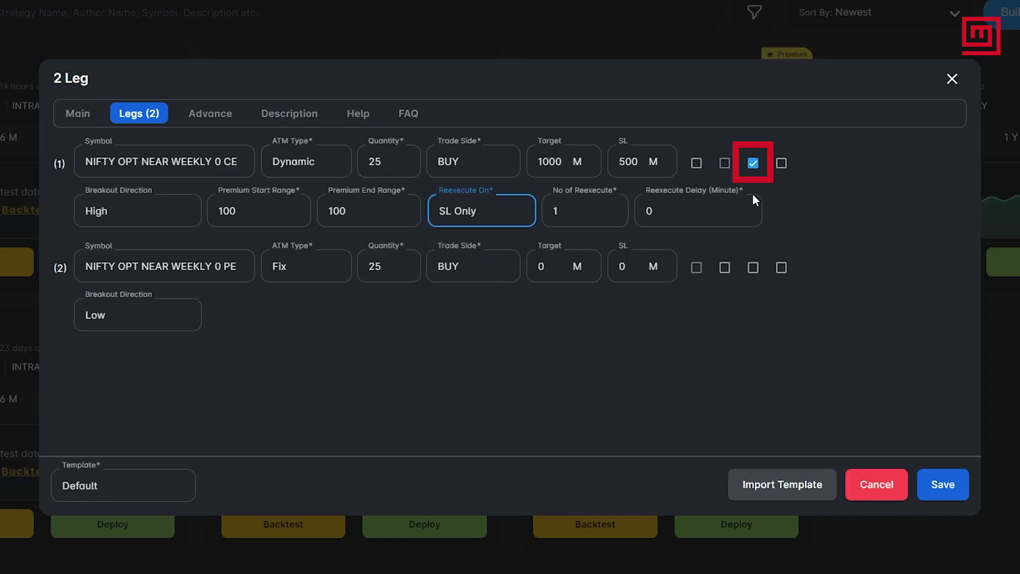
mouse_move(758, 168)
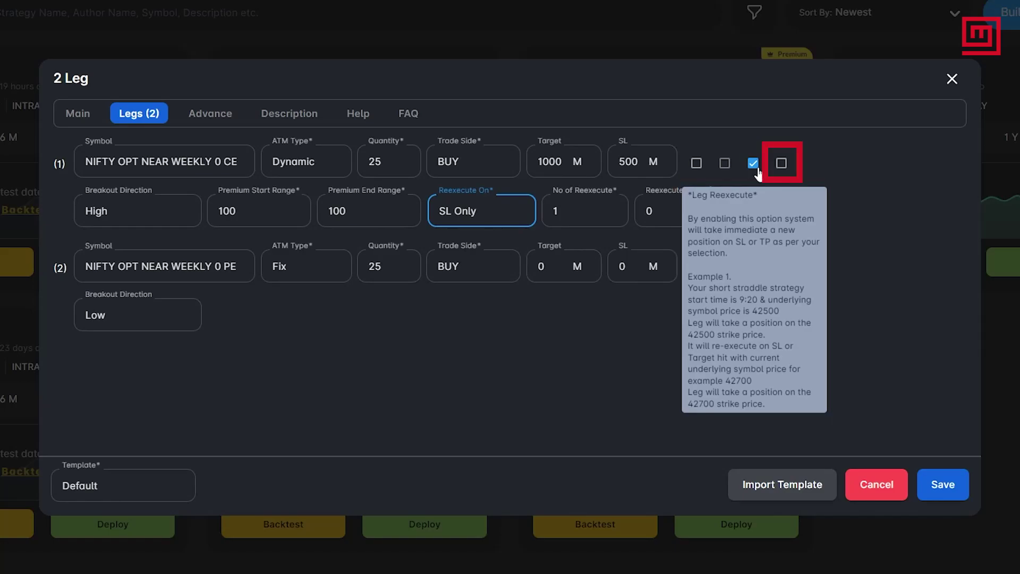
click(758, 168)
- Try Wait and Trade on the first leg with the Up Pts. unit, and disable the option again
click(780, 168)
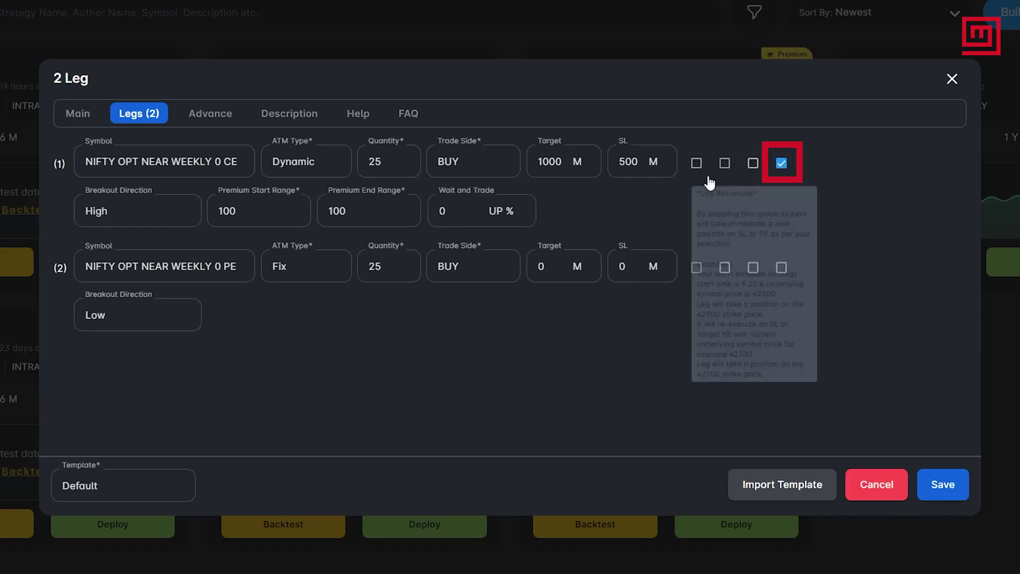
click(497, 219)
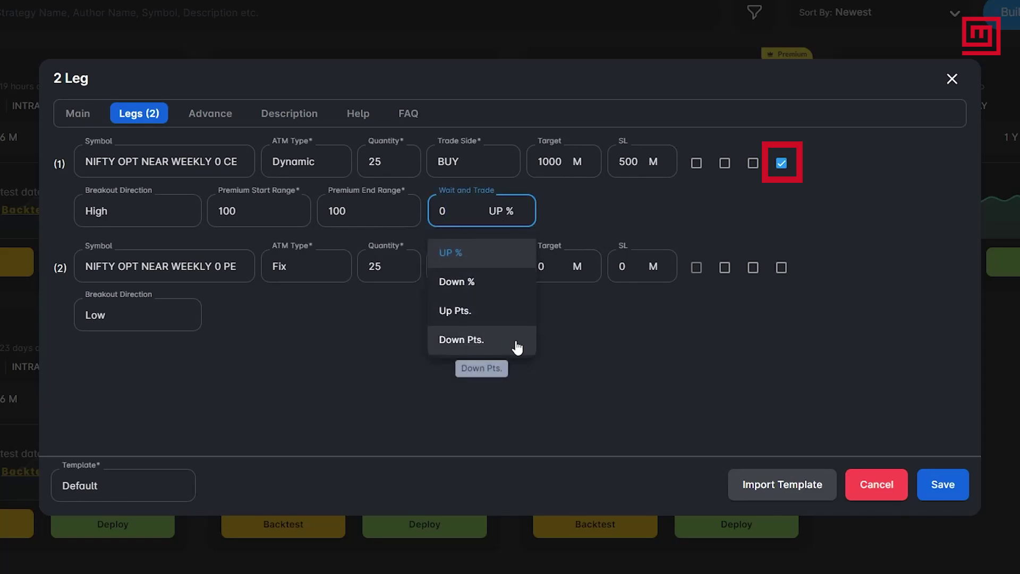
click(514, 309)
click(781, 162)
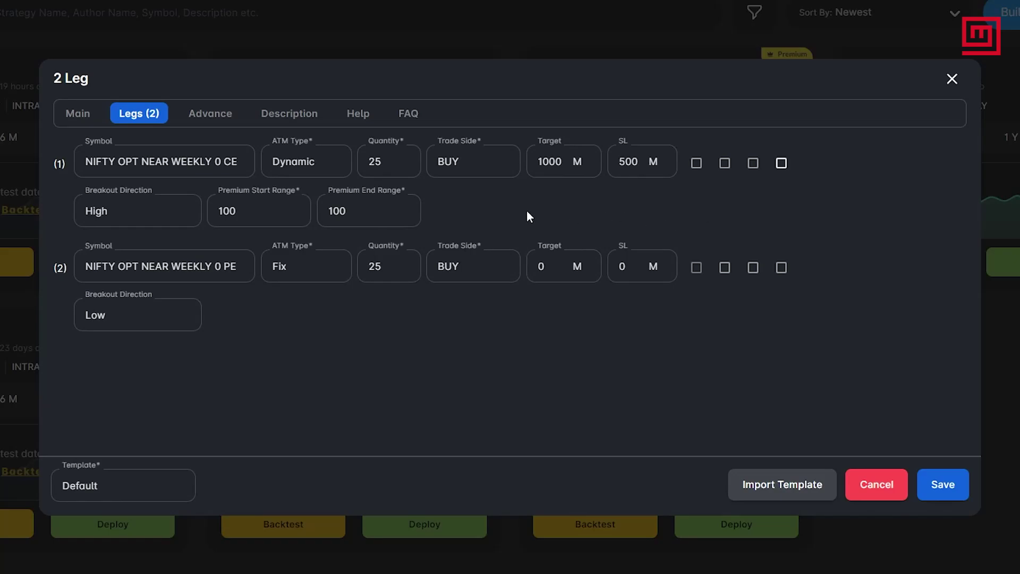
- In the advanced settings, set the master target to 2500 with unit M
click(212, 119)
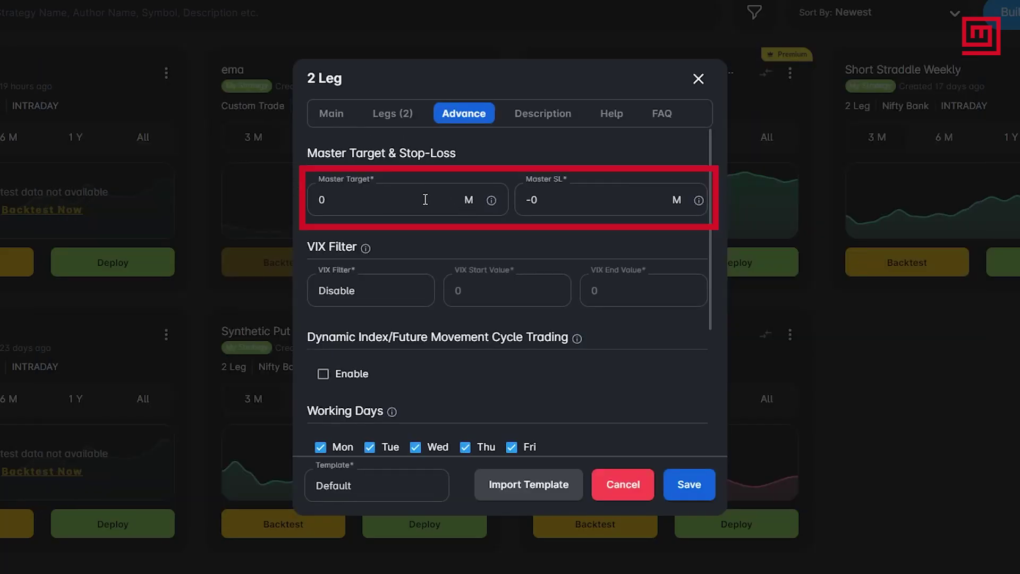
click(466, 201)
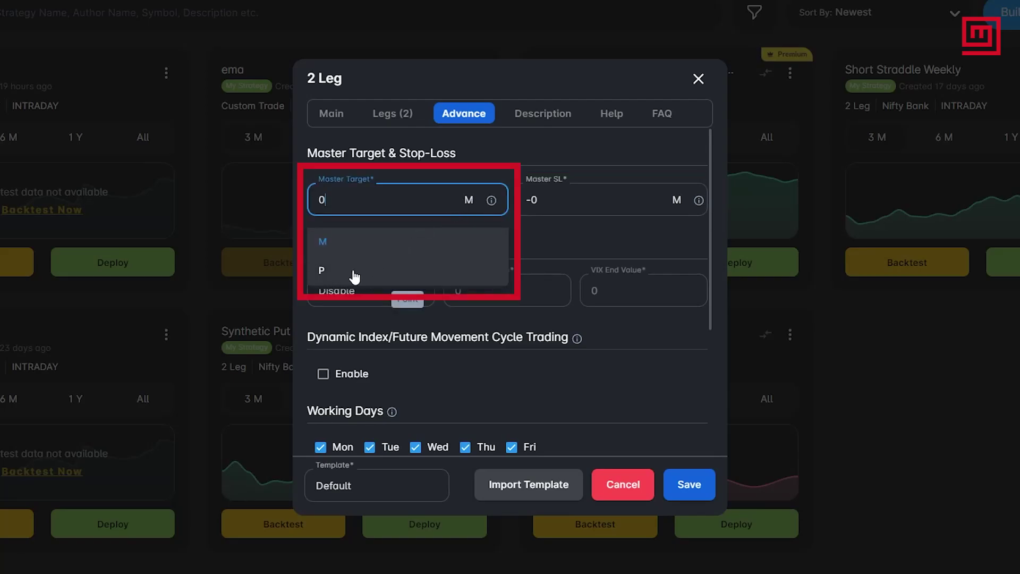
click(355, 242)
click(349, 196)
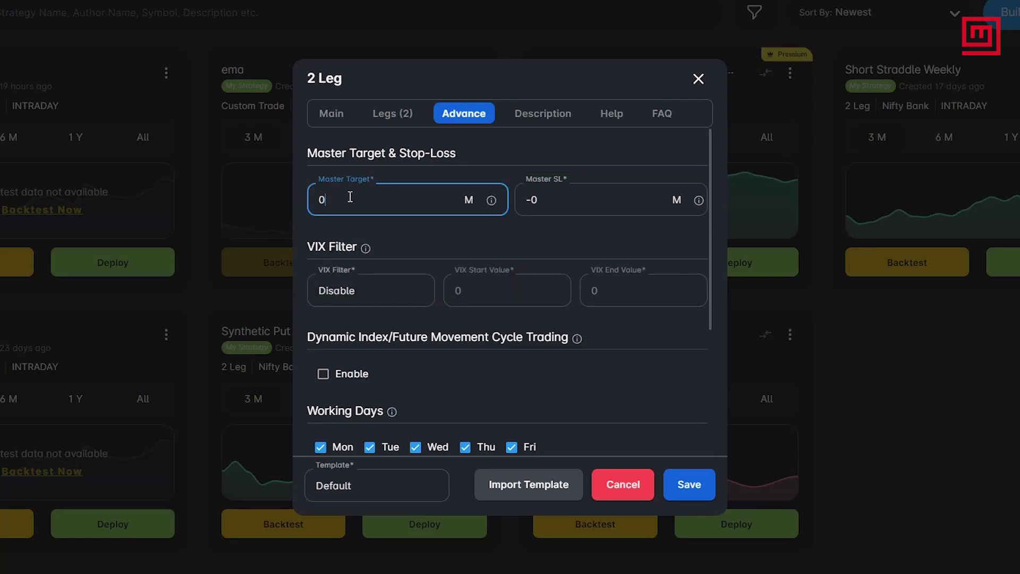
key(BackSpace)
text(2500)
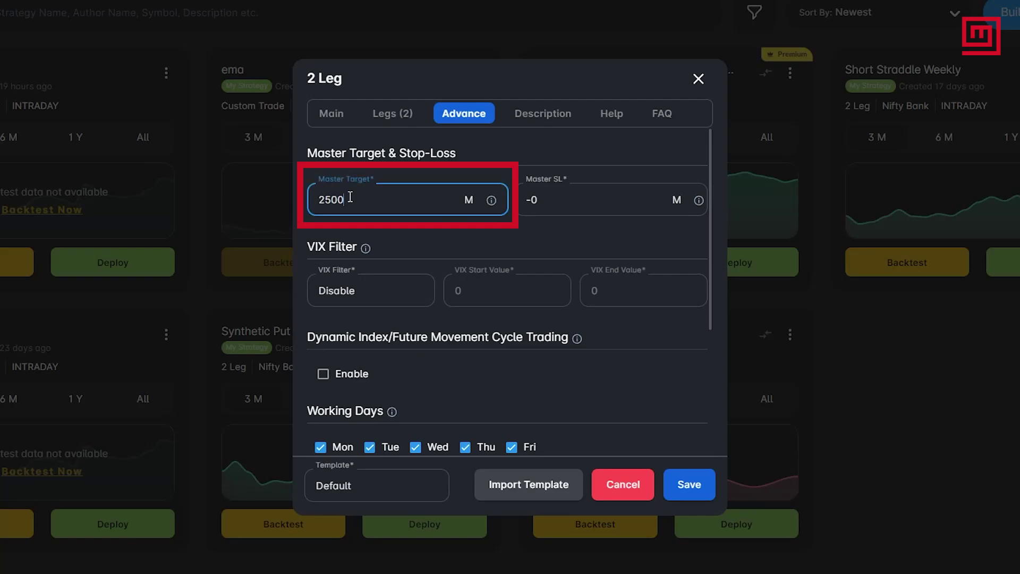
- Set the master stop-loss to -1500 with unit M
click(559, 194)
key(BackSpace)
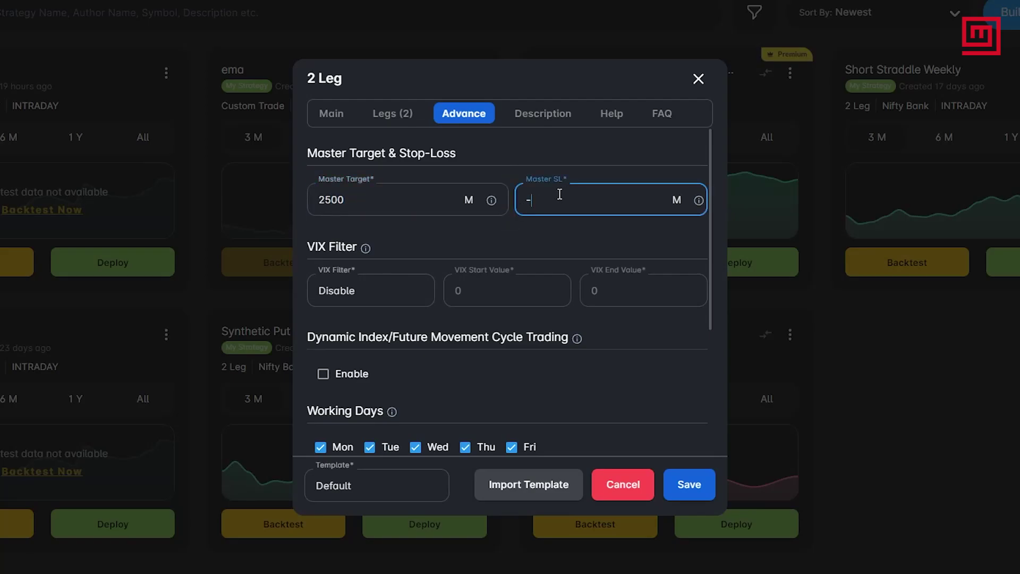
text(1500)
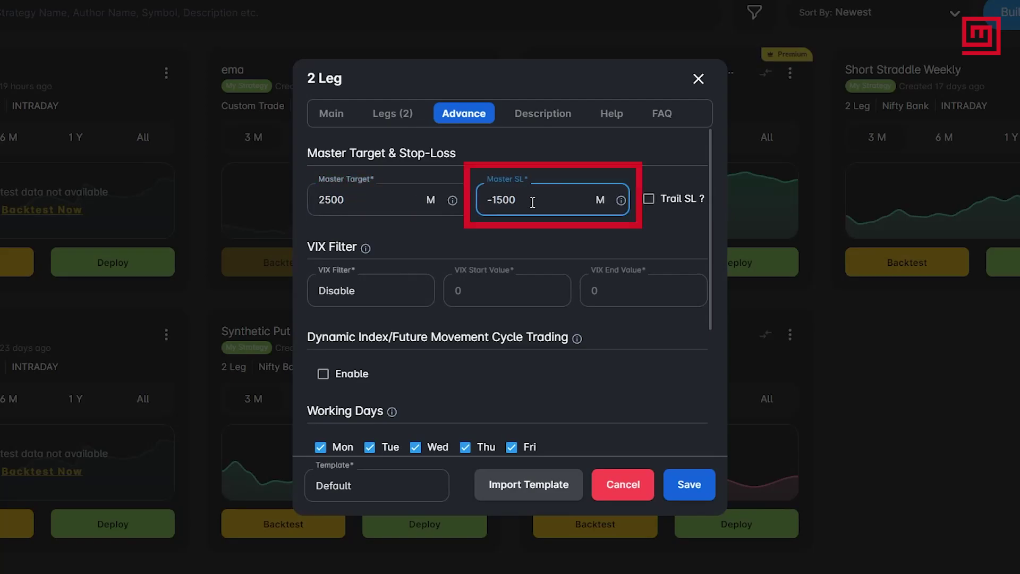
click(607, 200)
click(536, 247)
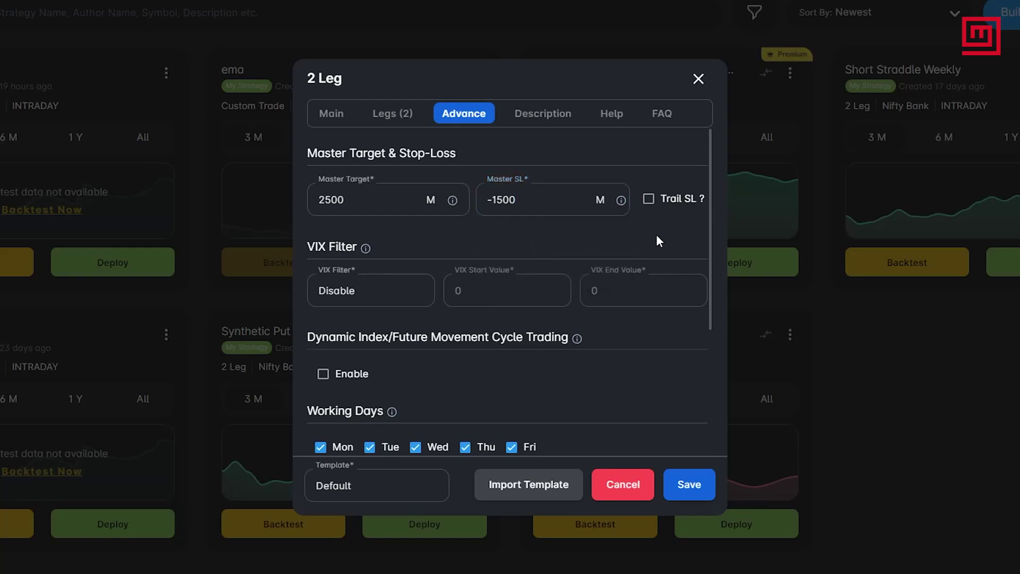
- Enable Trail SL for the master stop-loss with the Fix trail type
mouse_move(647, 207)
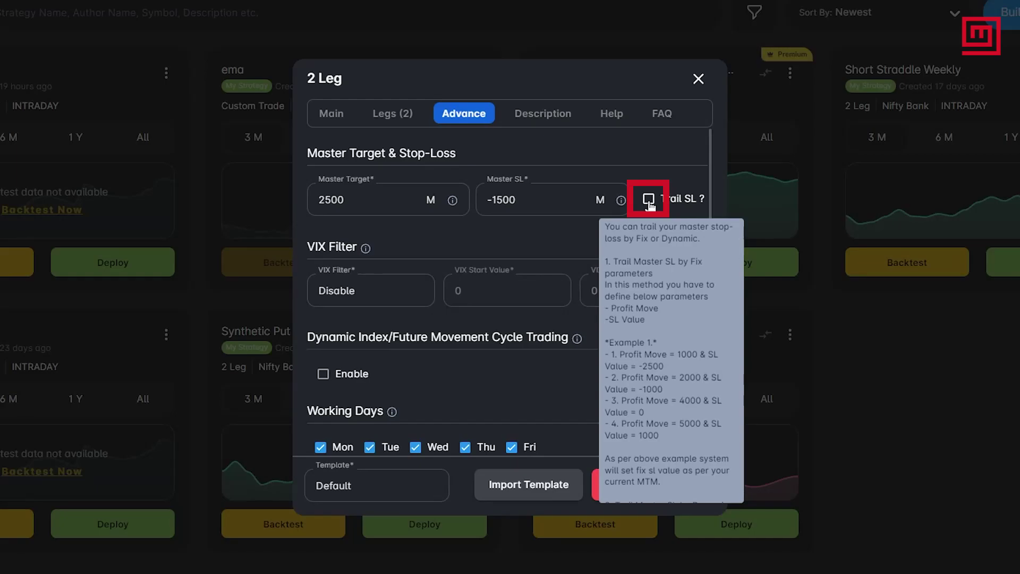
click(648, 200)
click(439, 266)
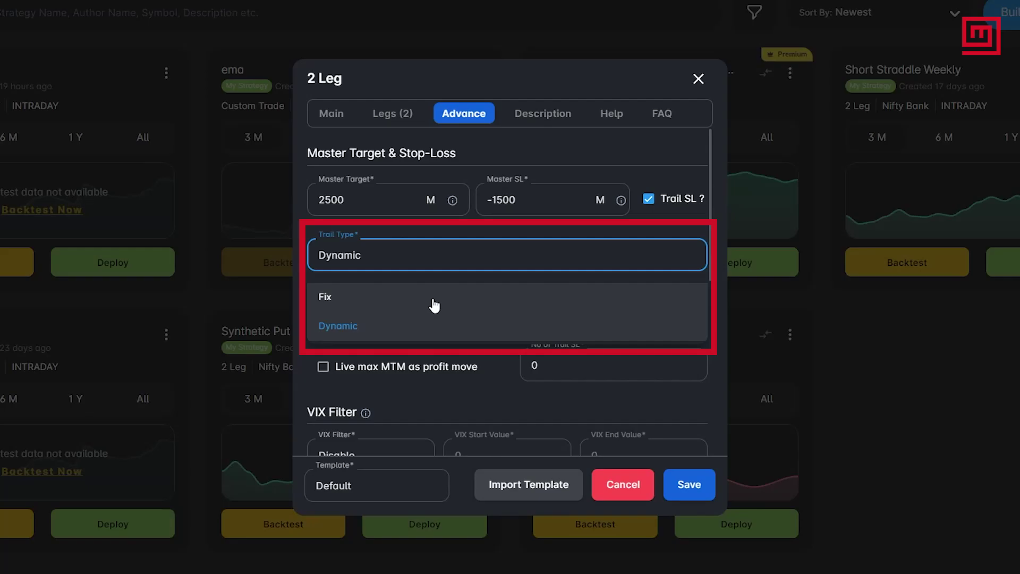
click(434, 306)
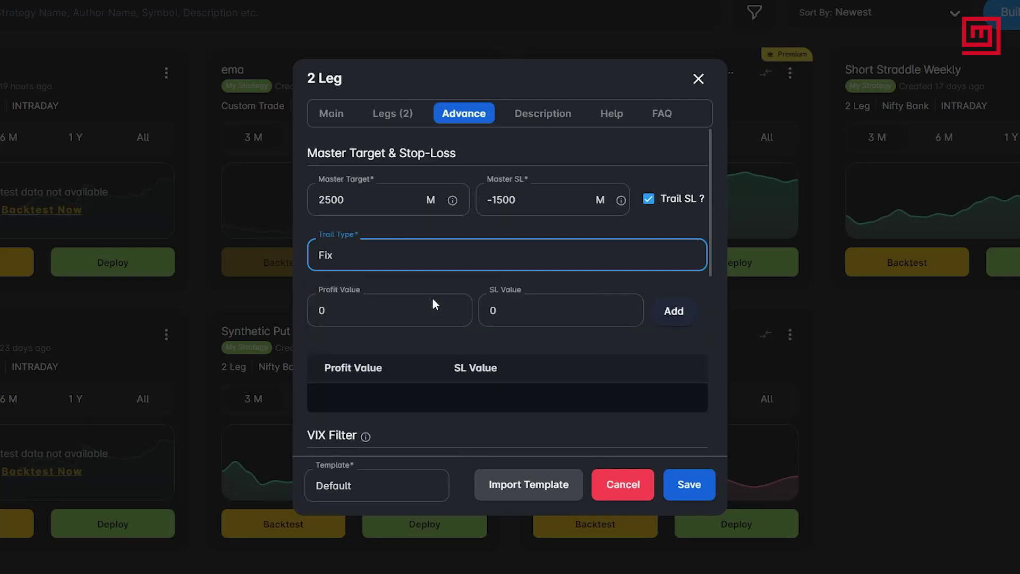
- Add a fixed trail level with a profit value of 1000 and an SL value of 500
click(414, 311)
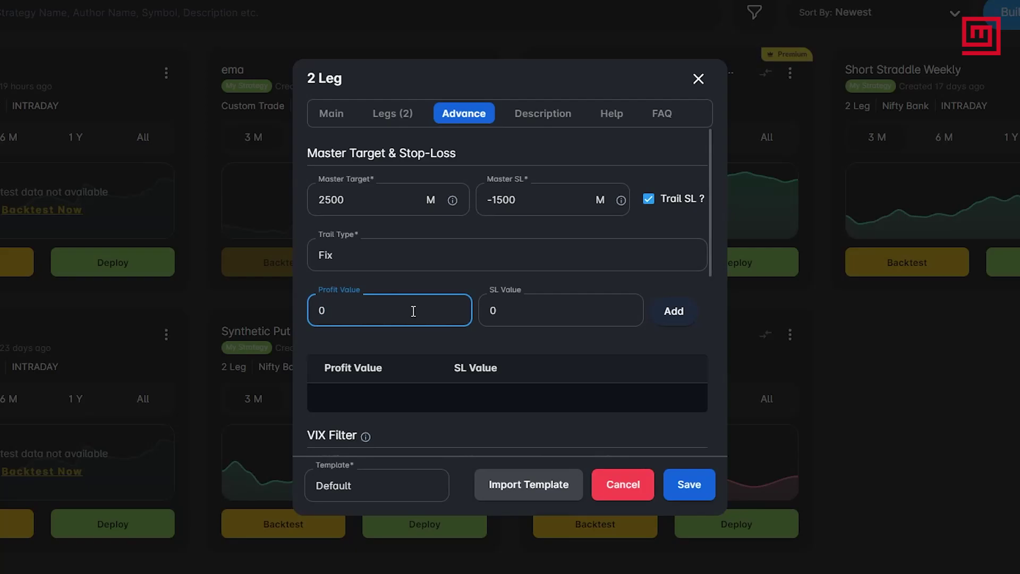
key(BackSpace)
text(1000)
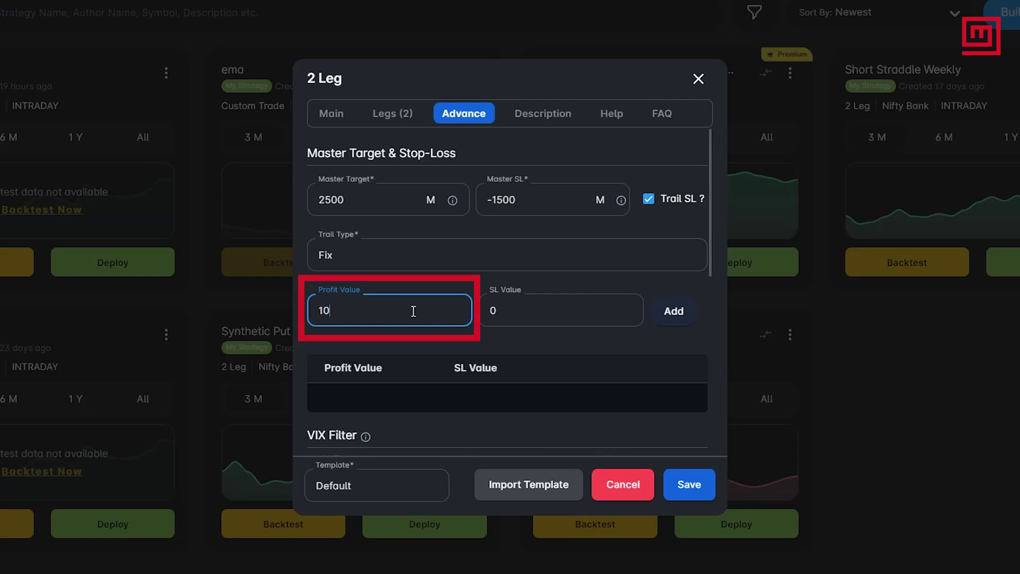
key(Tab)
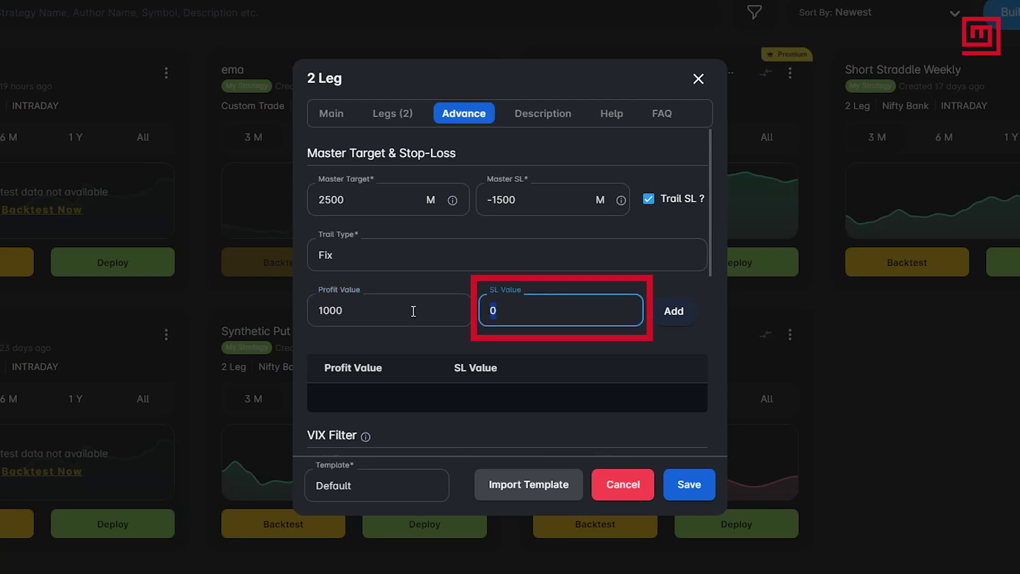
text(500)
key(Tab)
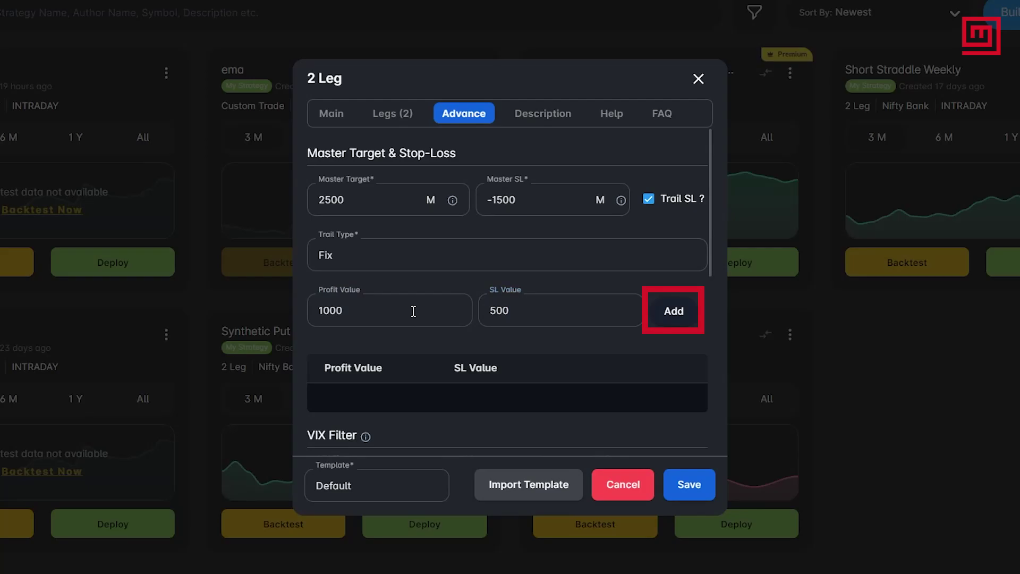
key(Return)
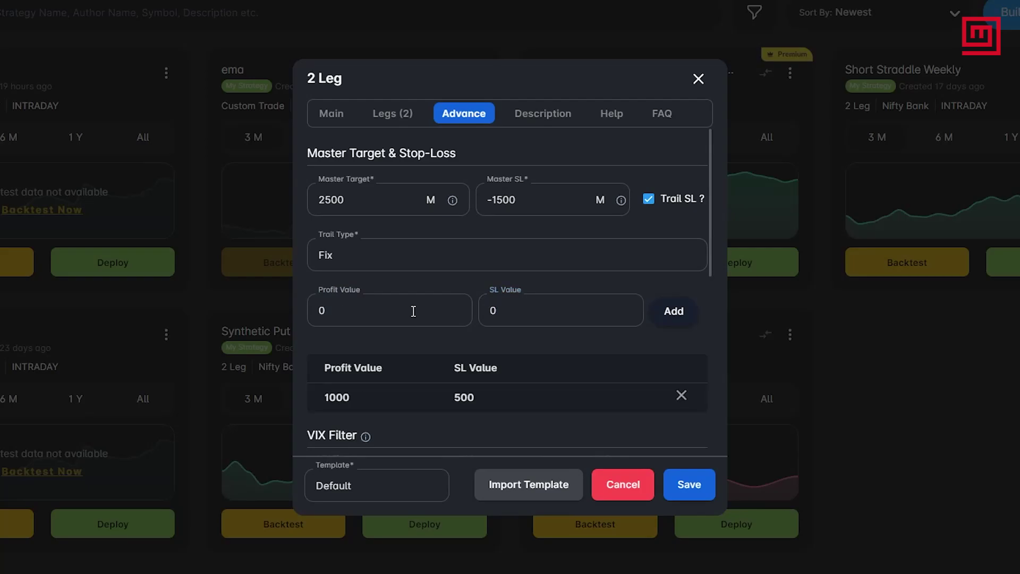
- Switch the master stop-loss trail type to Dynamic and enable Live max MTM as profit move
click(391, 259)
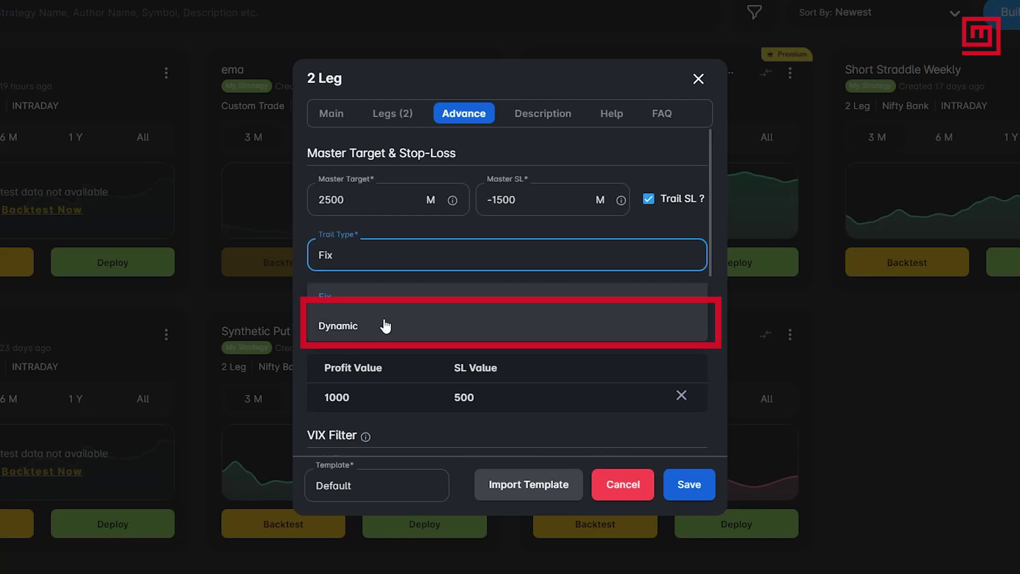
click(386, 325)
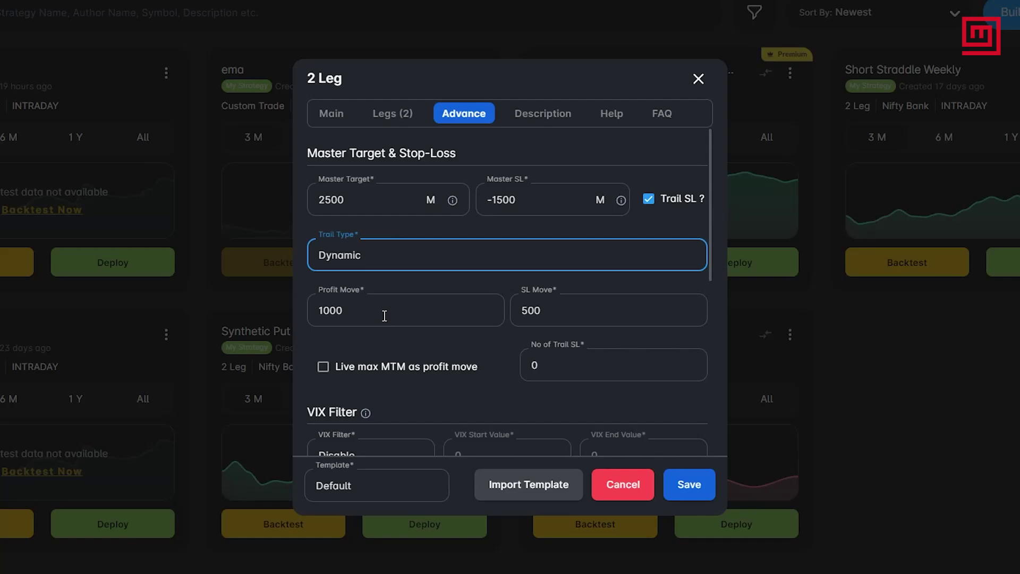
click(385, 315)
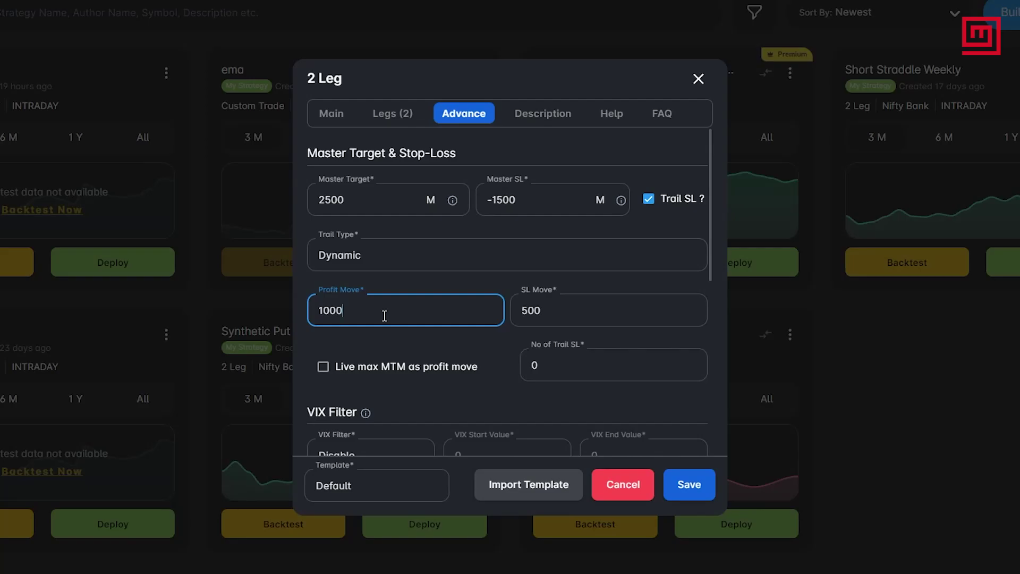
key(Tab)
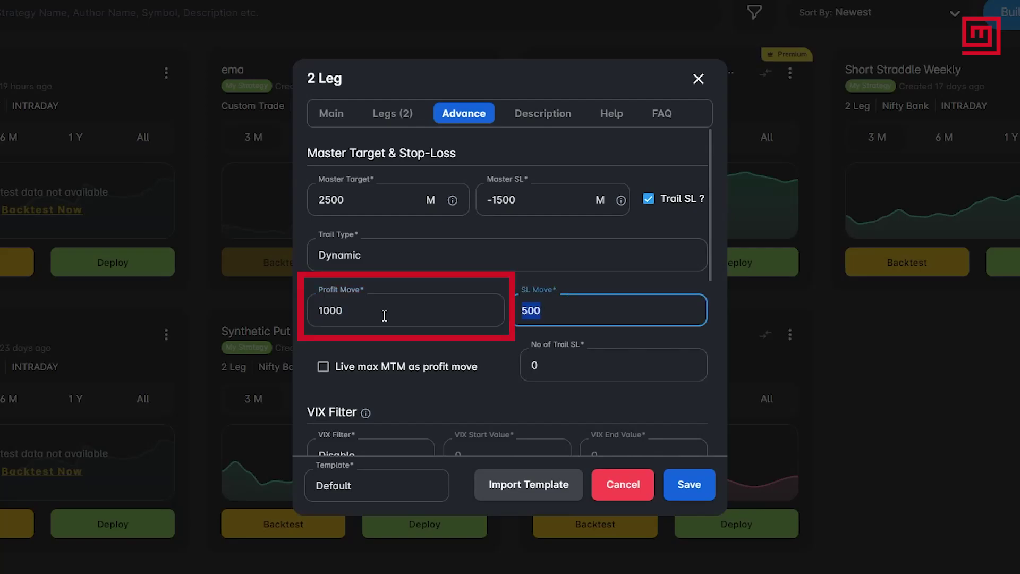
click(555, 305)
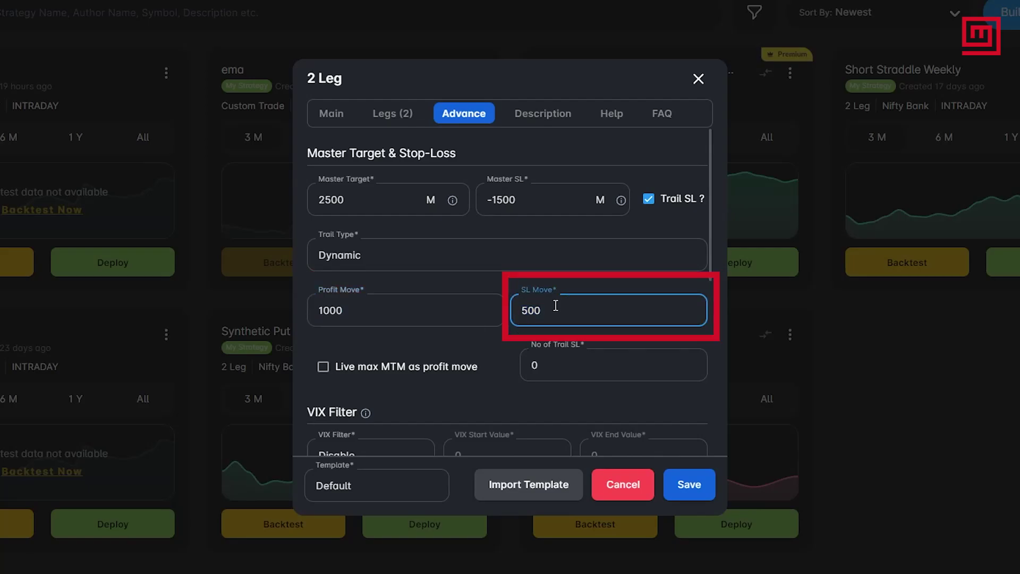
click(324, 367)
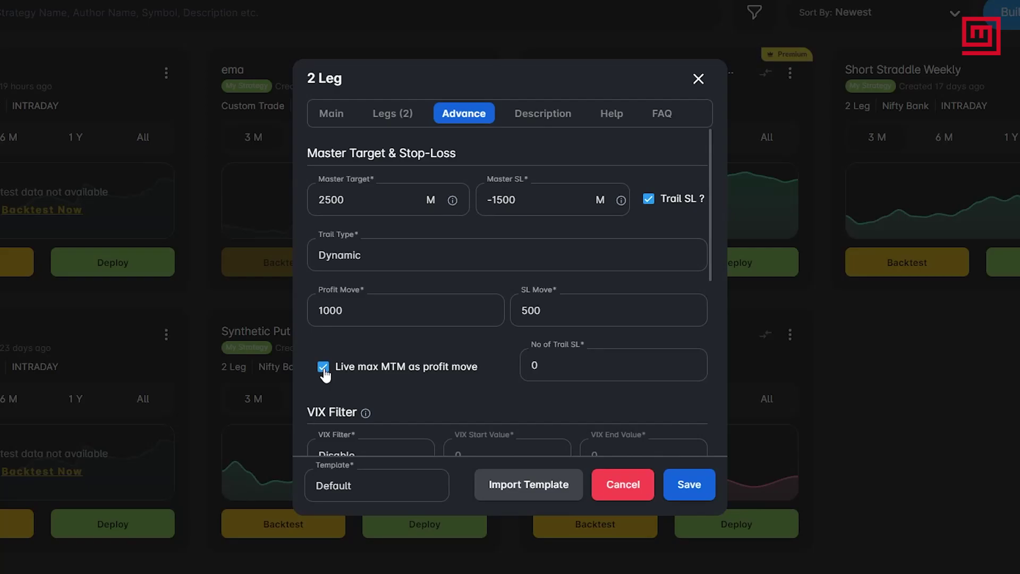
- Try enabling the VIX filter with its start and end value fields, and disable it again
scroll(325, 374, down, 1)
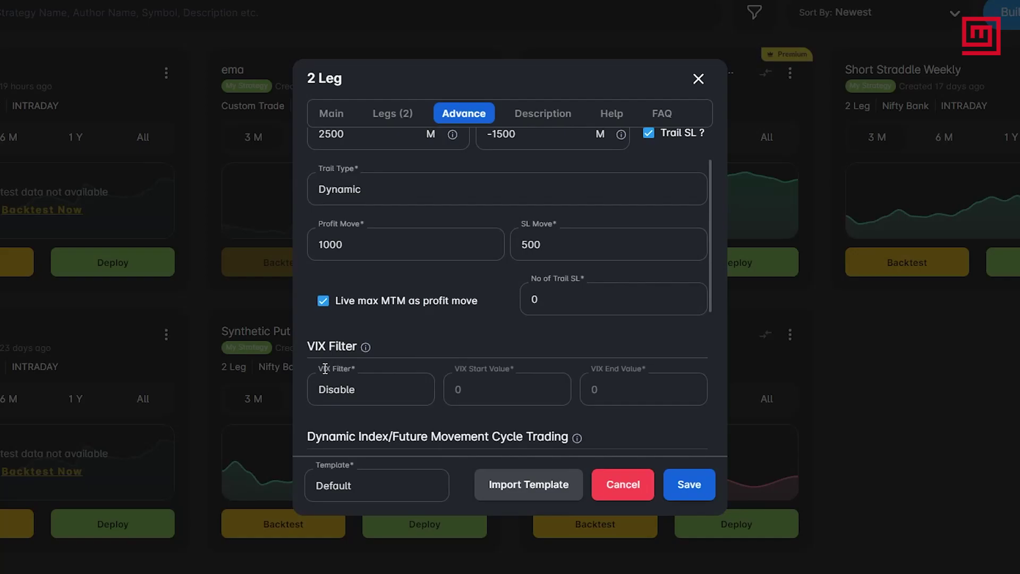
click(334, 398)
click(337, 442)
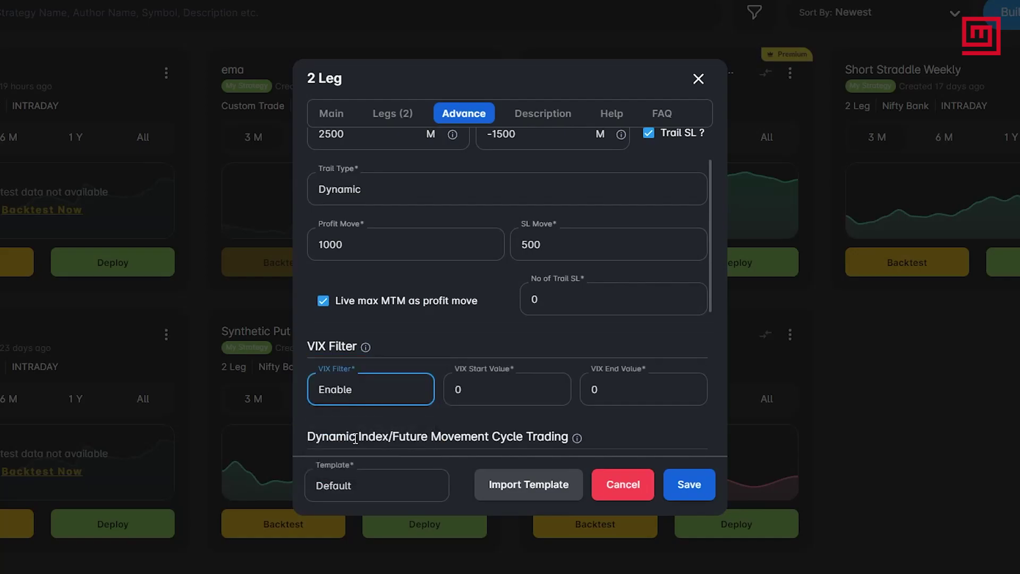
click(492, 390)
click(620, 389)
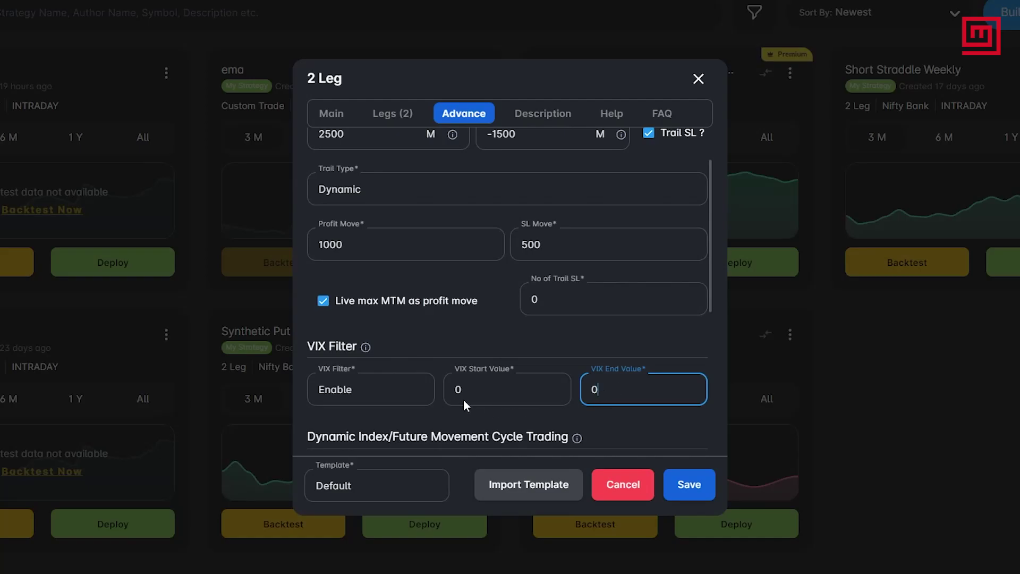
click(402, 401)
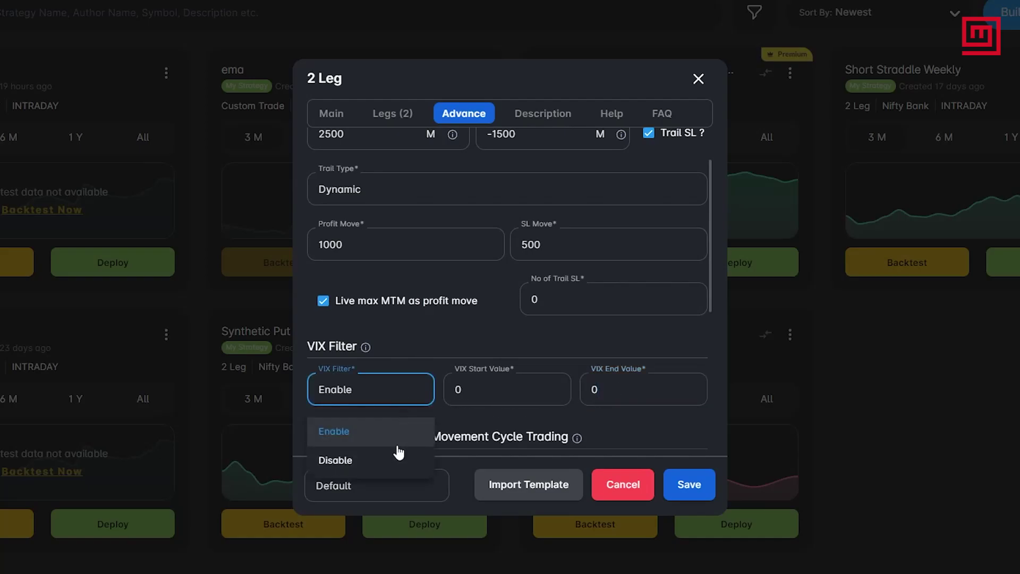
click(397, 456)
- Try Dynamic Index/Future Movement Cycle Trading with index movement by Point, and disable the option again
scroll(374, 378, down, 3)
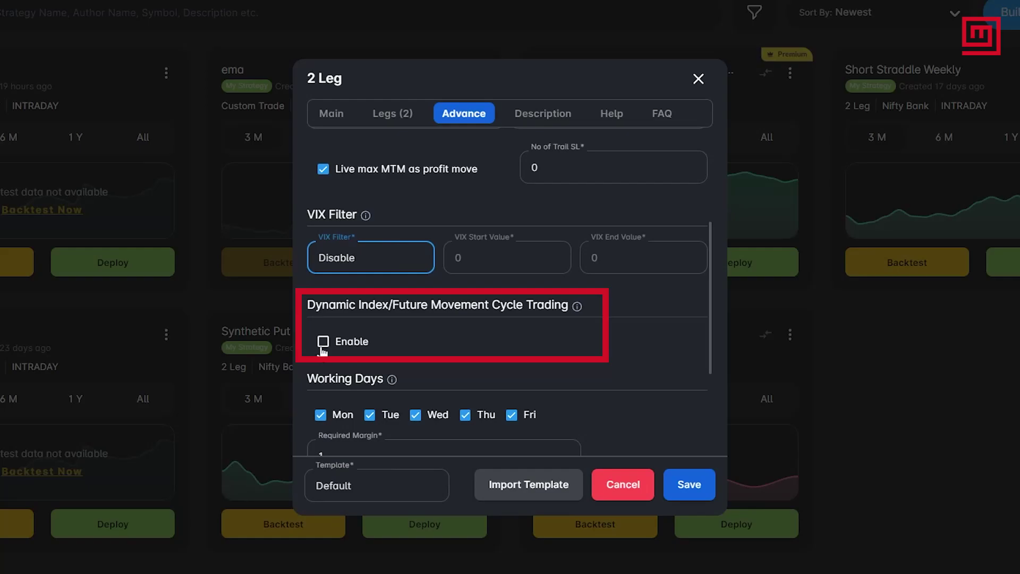
click(322, 347)
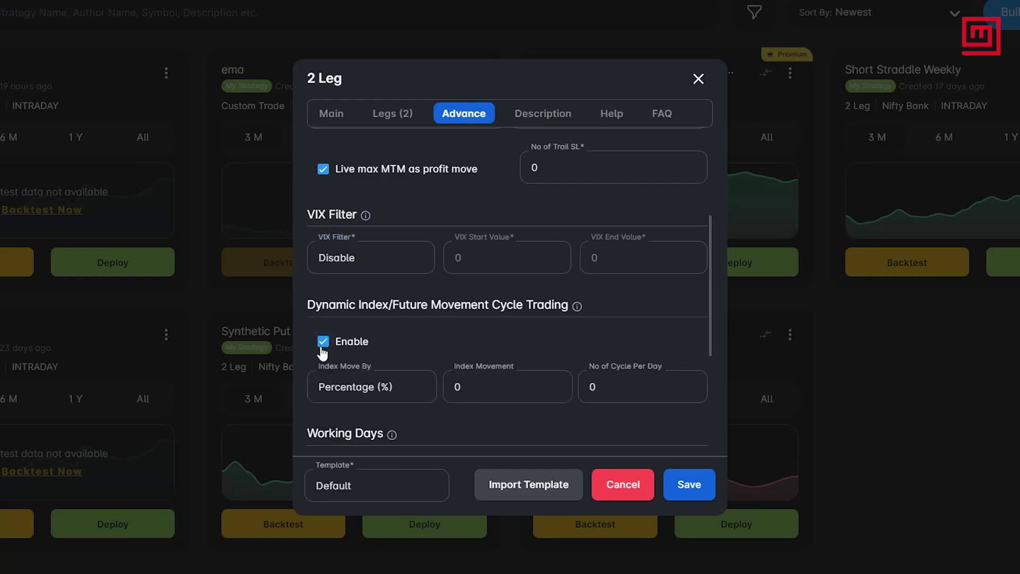
click(340, 391)
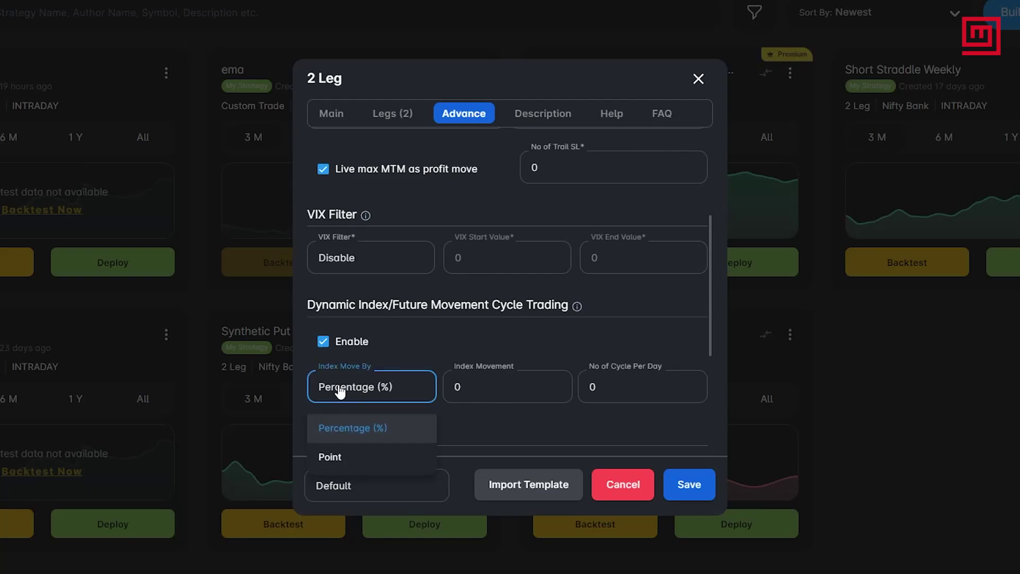
click(352, 456)
click(494, 385)
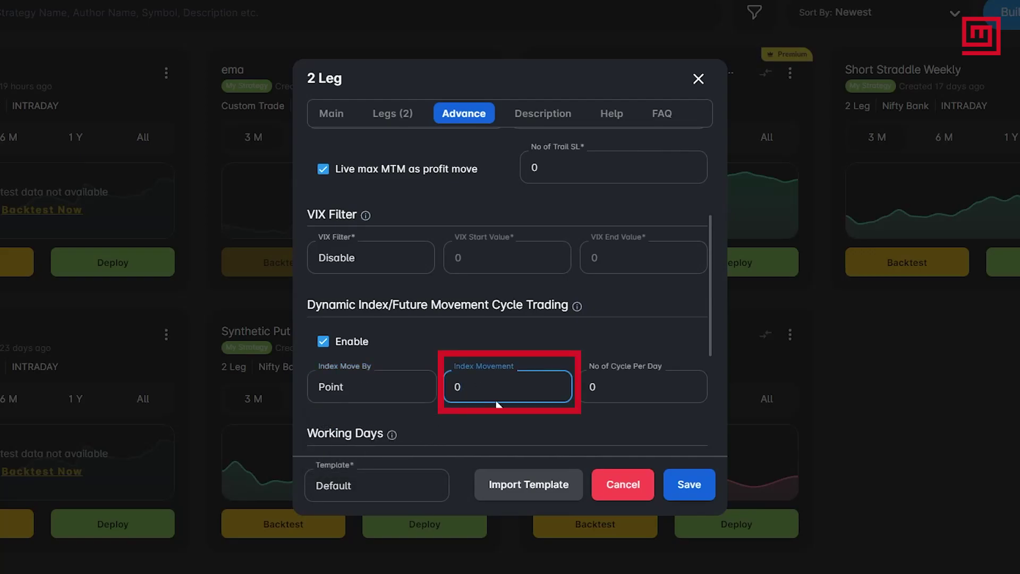
click(626, 379)
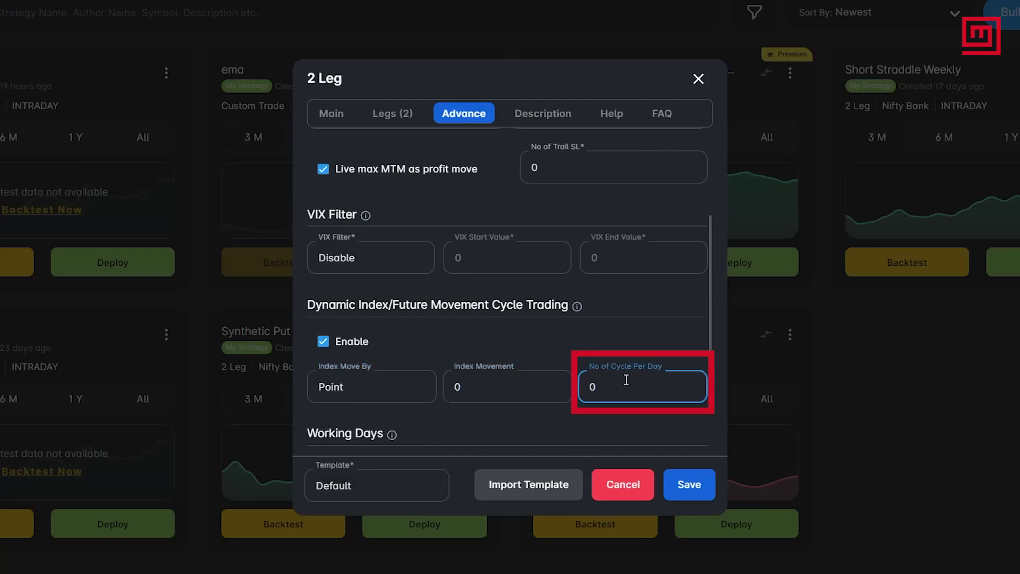
click(323, 341)
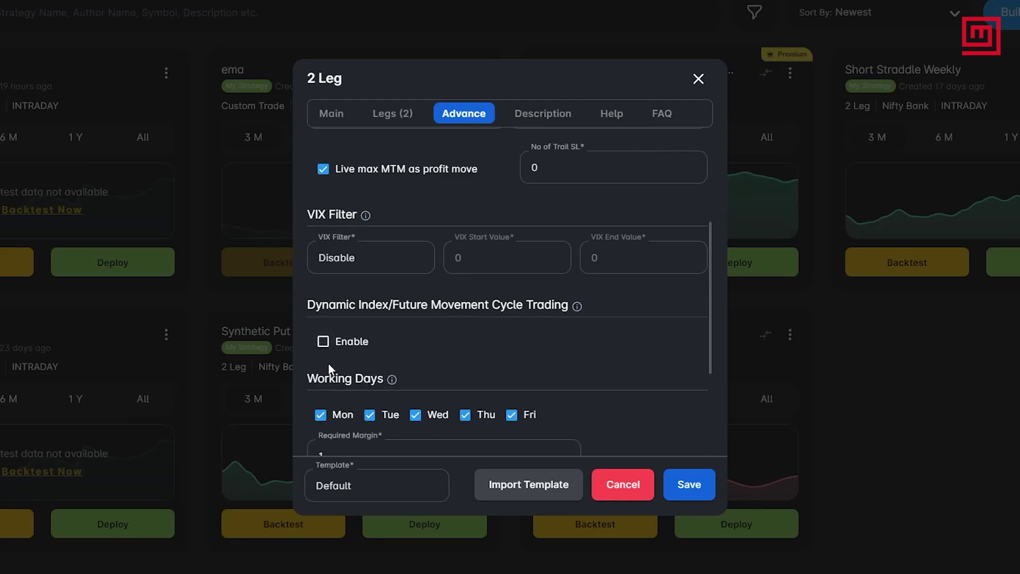
- Try excluding Monday from the working days, and include it again
scroll(323, 372, down, 1)
click(320, 350)
click(320, 350)
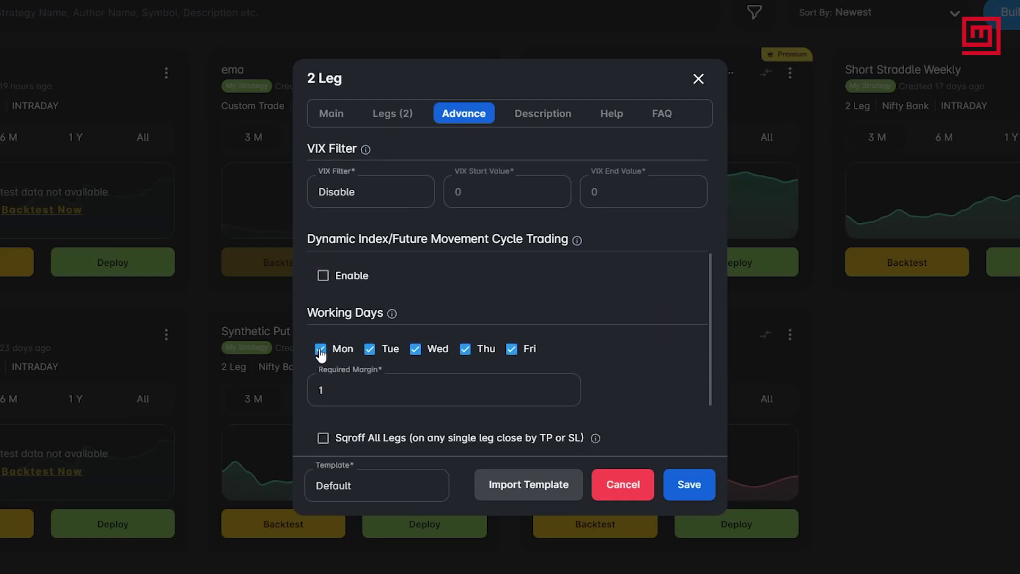
- Set the strategy's required margin to 0
click(330, 388)
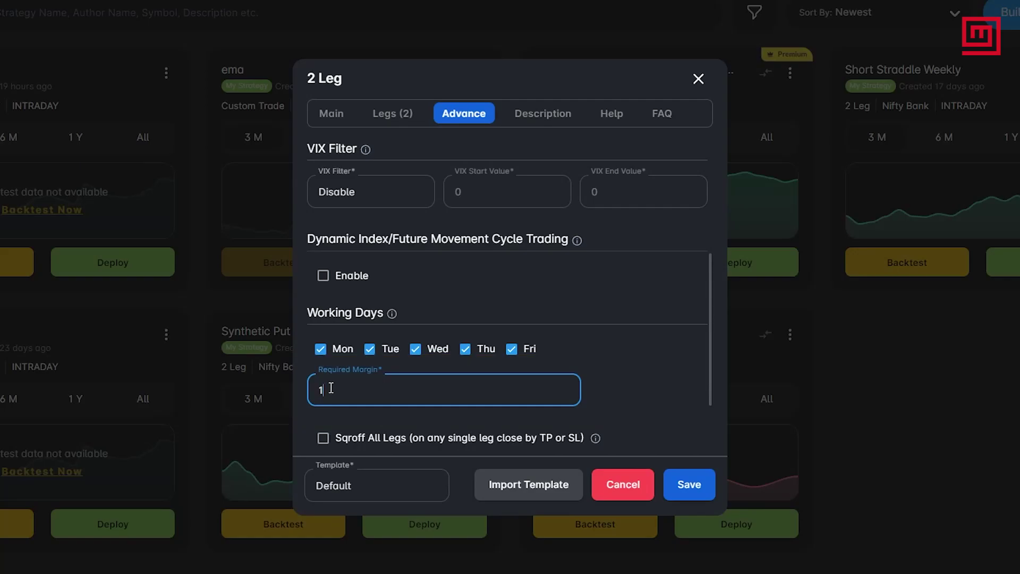
scroll(331, 388, down, 2)
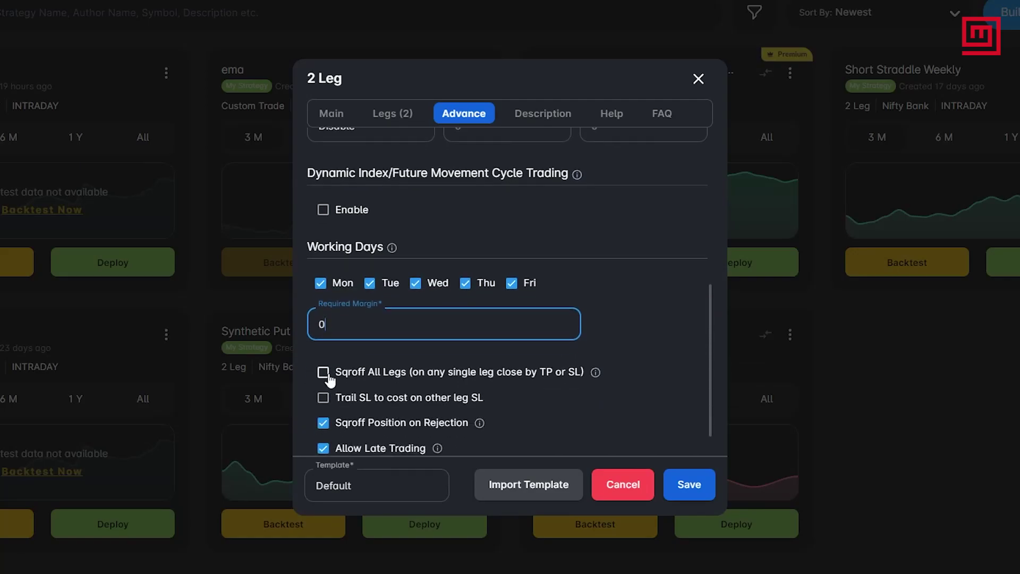
scroll(328, 378, down, 1)
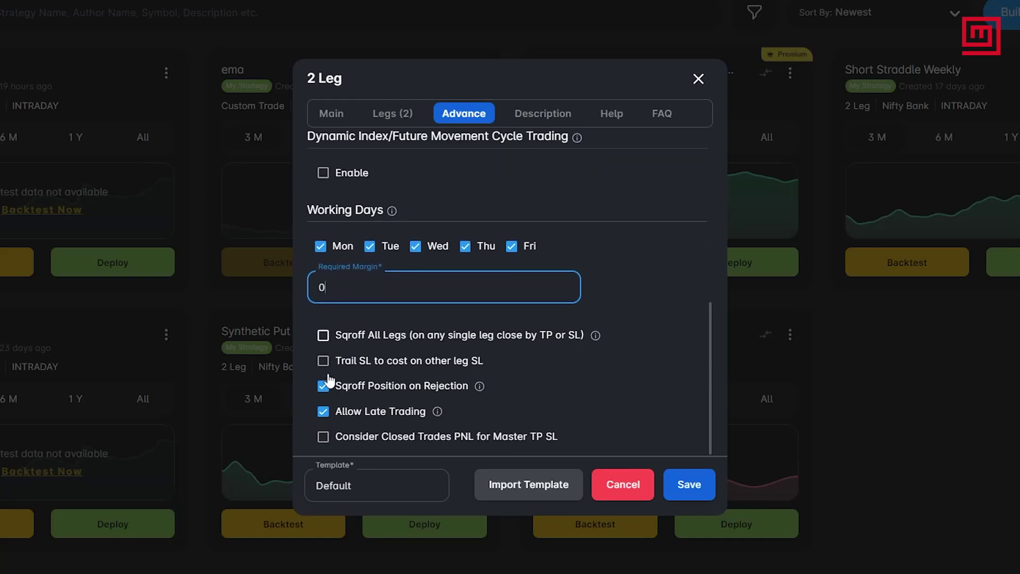
- Try toggling Sqroff All Legs, Trail SL to cost on other leg SL and Allow Late Trading, restoring each setting
click(323, 336)
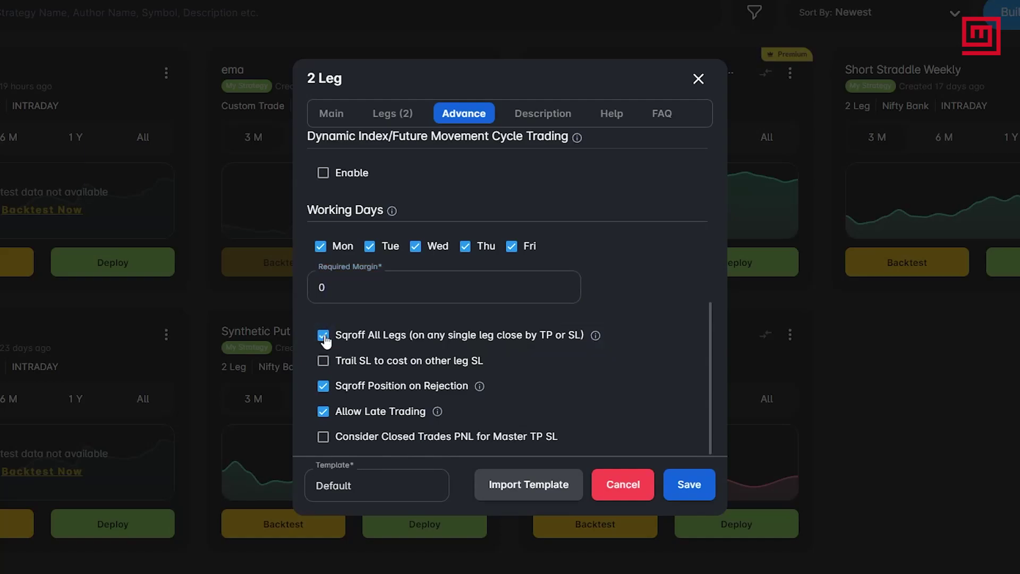
click(324, 335)
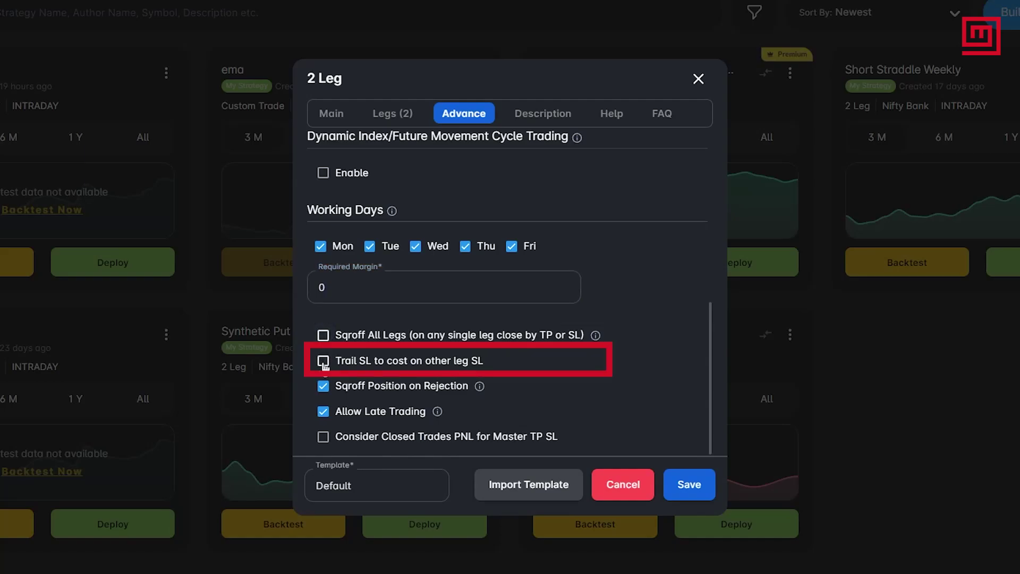
click(324, 363)
click(323, 363)
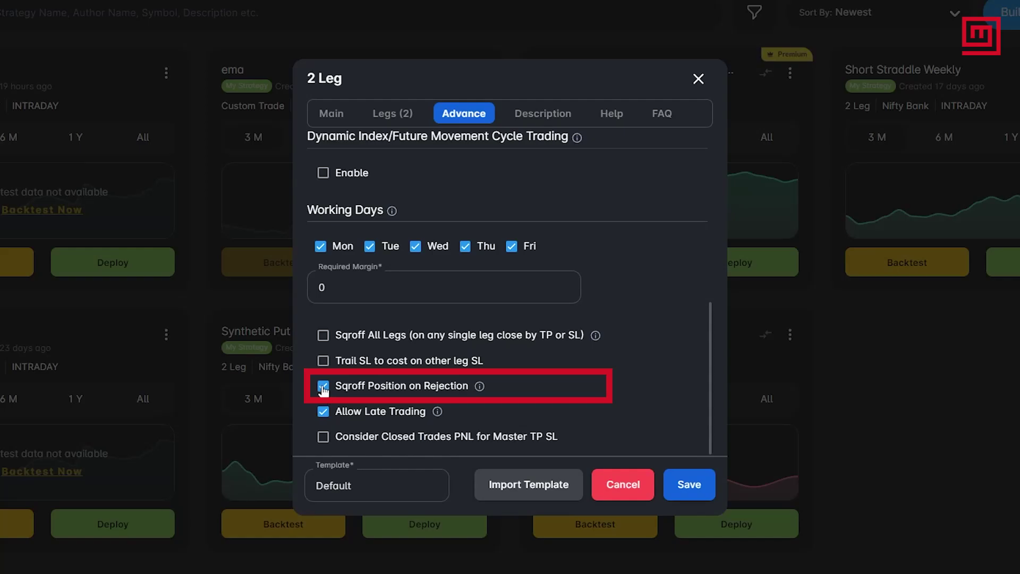
click(323, 414)
click(323, 414)
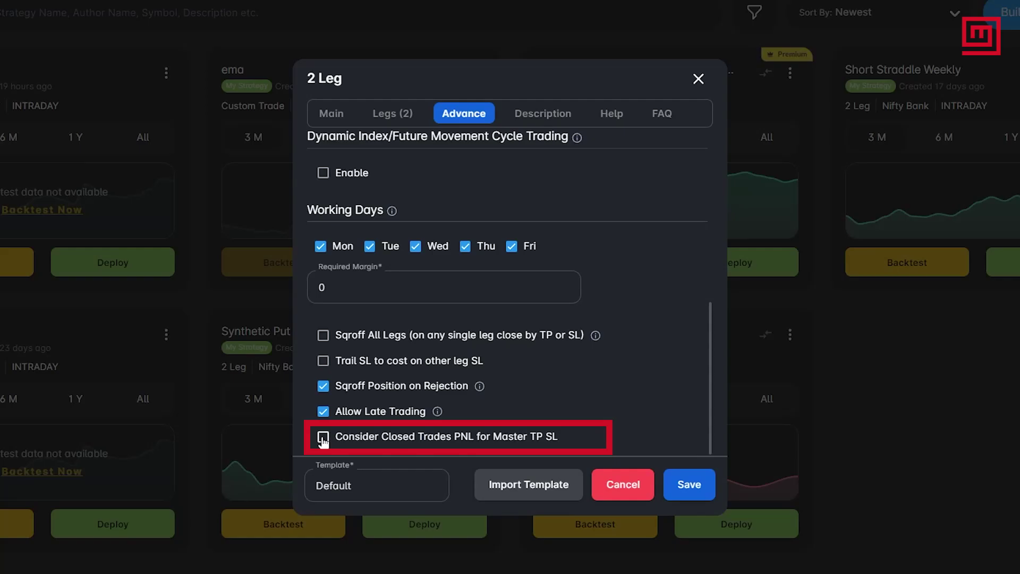
- Enable Consider Closed Trades PNL for Master TP SL in the strategy's advanced settings
click(323, 439)
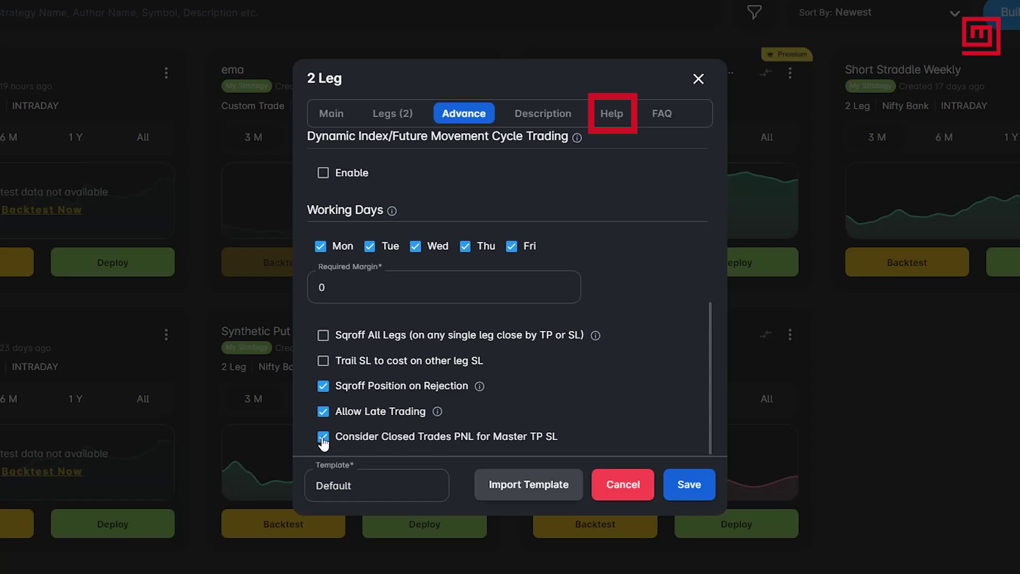
- Review the strategy help on Range Breakout and Trading Type, and browse the available strategy templates without choosing one
click(613, 113)
scroll(350, 297, down, 2)
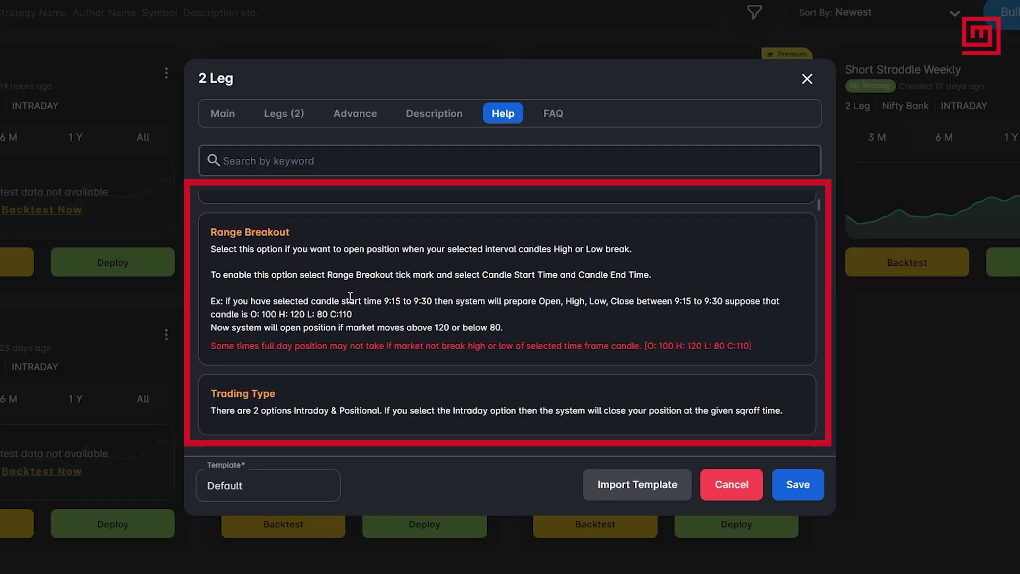
click(264, 493)
scroll(260, 441, down, 3)
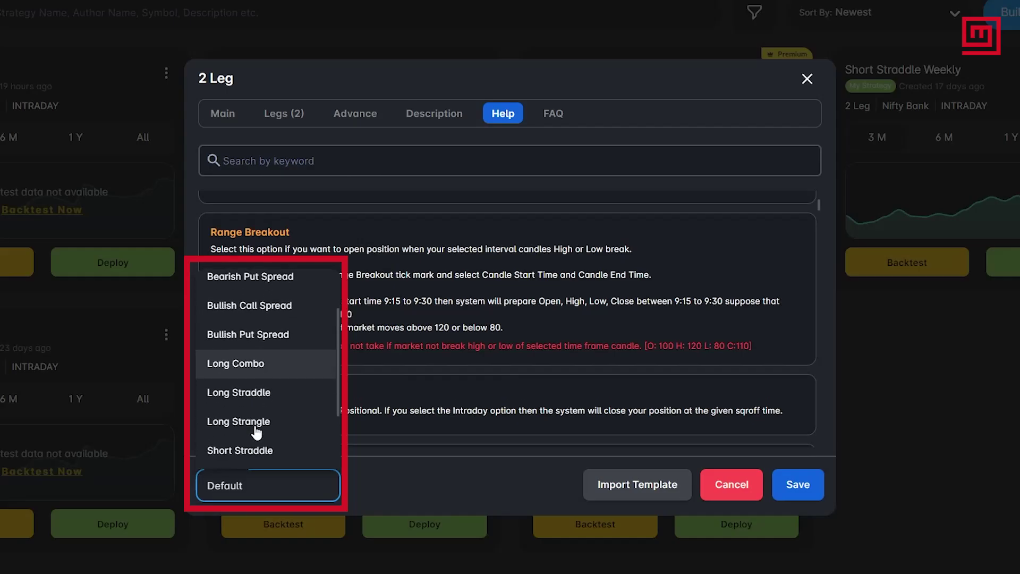
scroll(256, 432, up, 2)
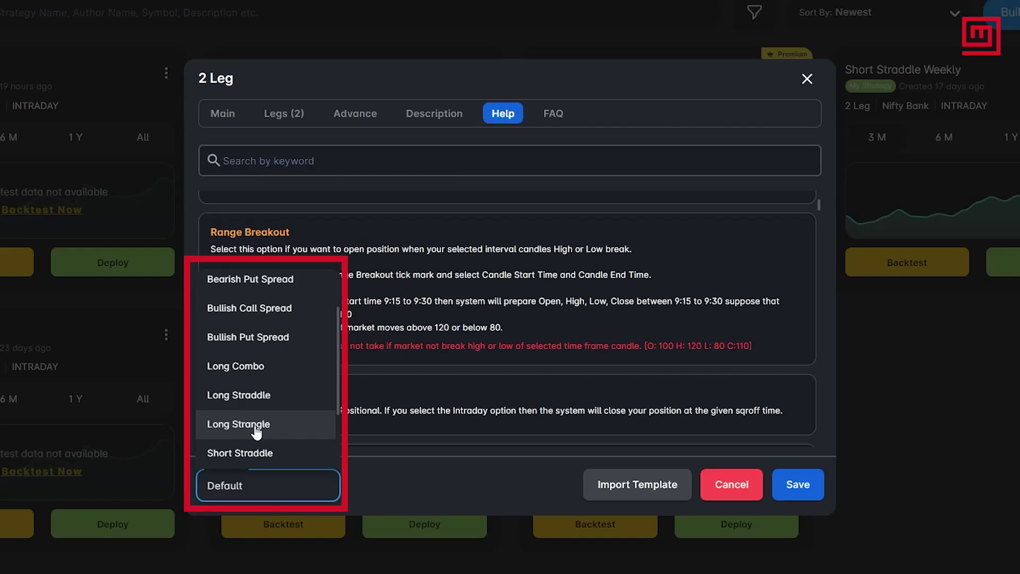
click(393, 477)
- Save the two-leg Nifty Range Breakout strategy with the Default template
click(816, 487)
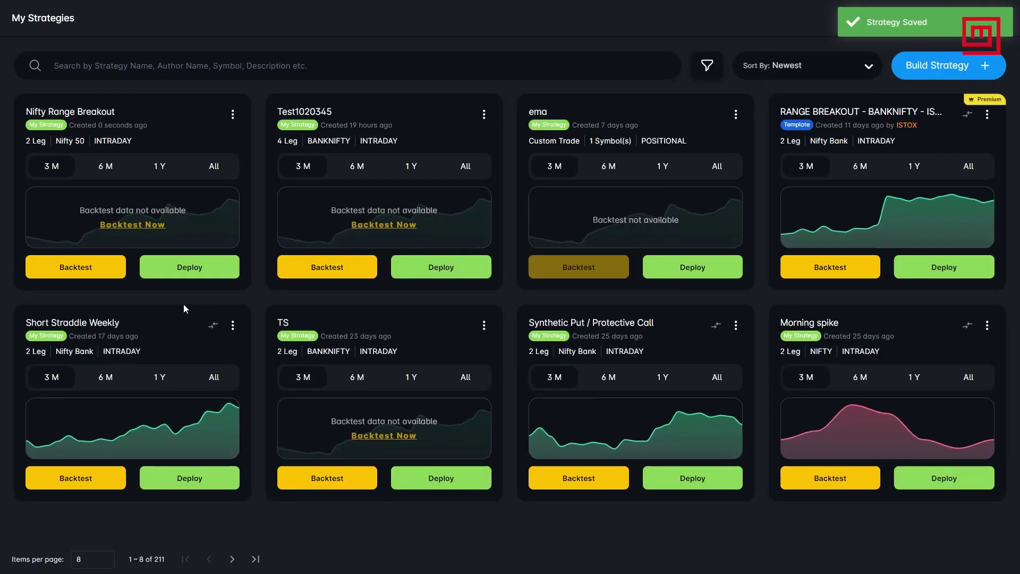
- View the backtest period options for the Nifty Range Breakout strategy and close them without running a backtest
click(108, 275)
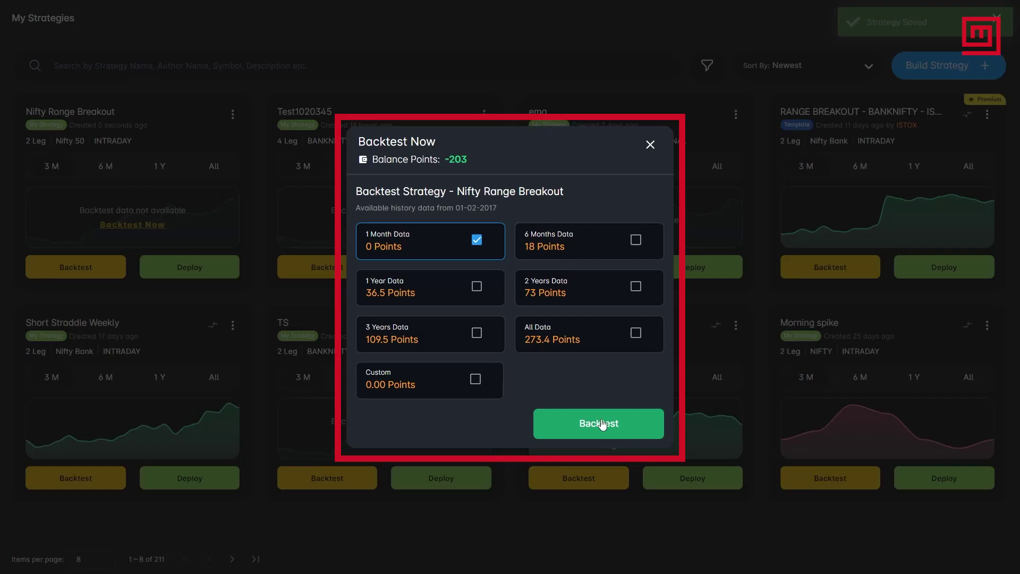
click(650, 144)
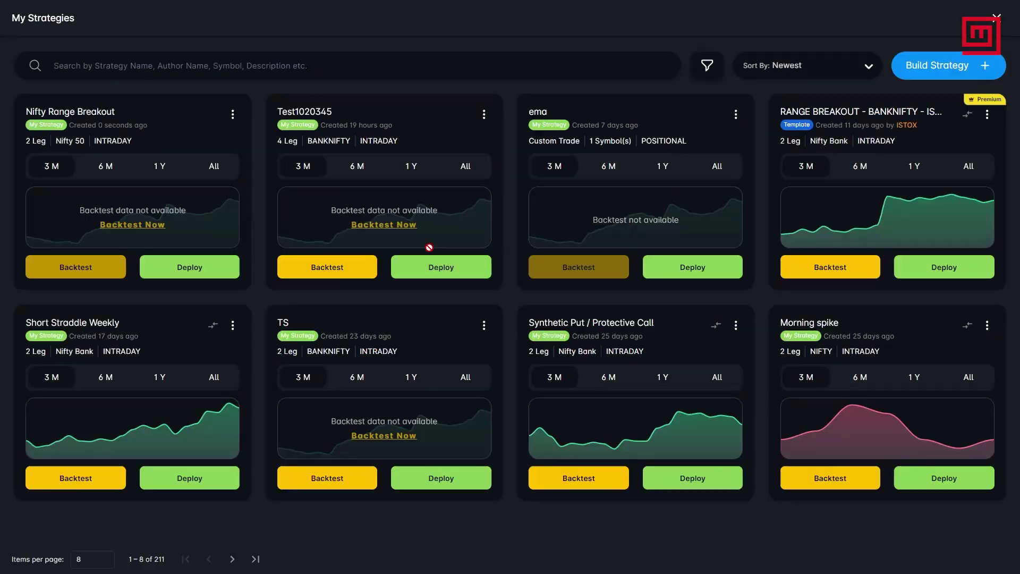
- Deploy the Nifty Range Breakout strategy in Paper Trading mode with a 1X quantity multiplier, and confirm the subscription
click(225, 271)
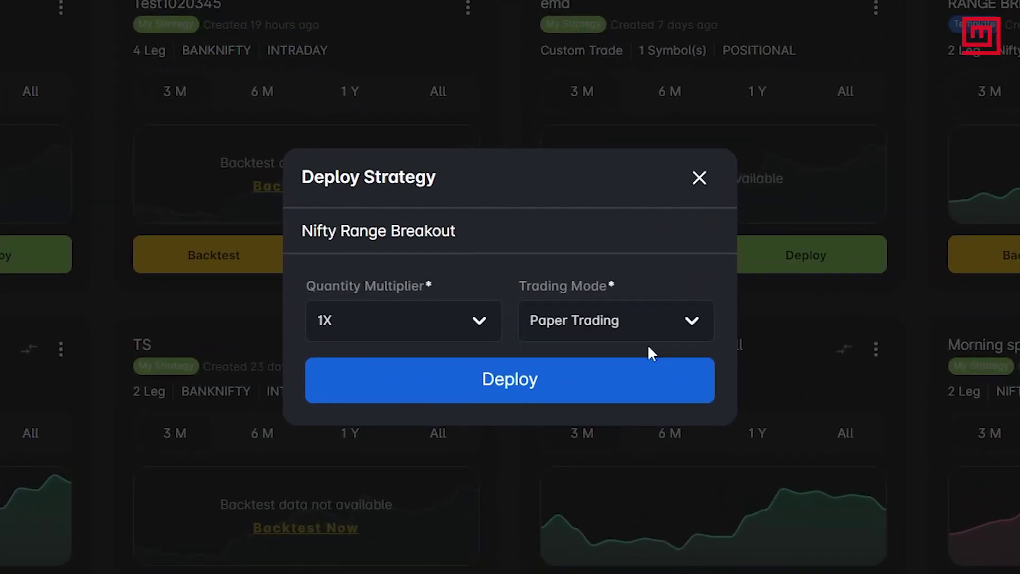
click(611, 328)
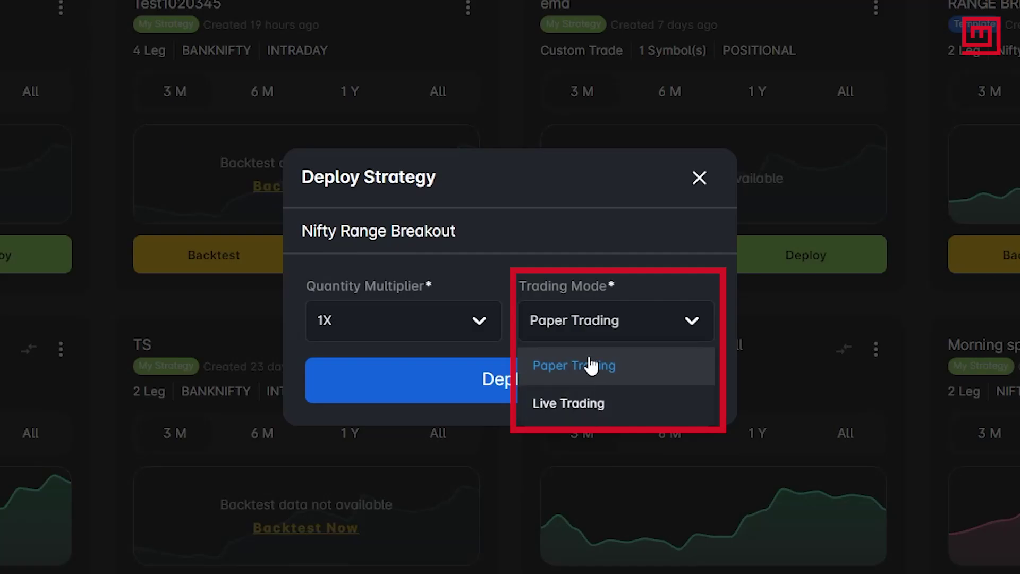
click(544, 366)
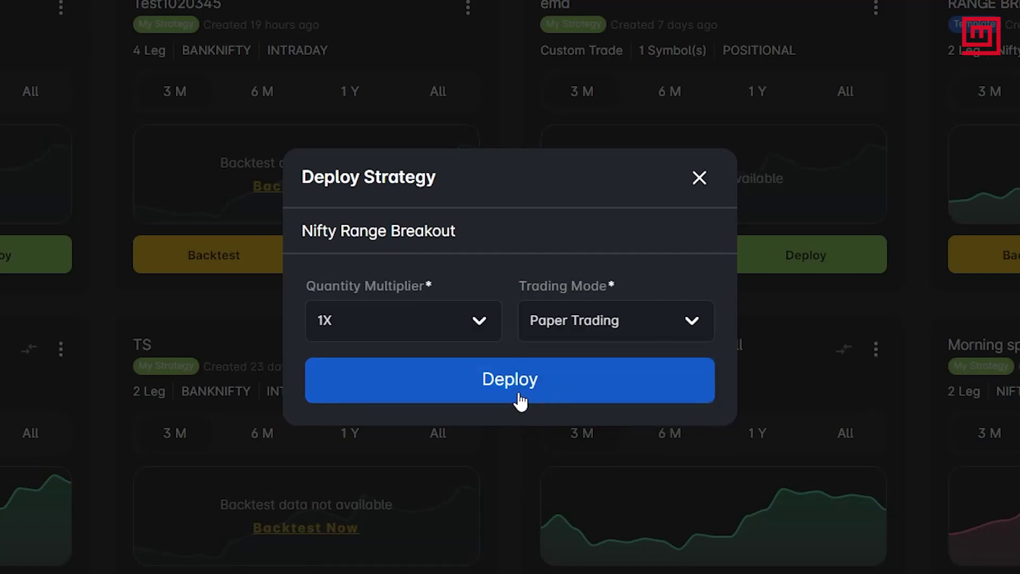
click(520, 402)
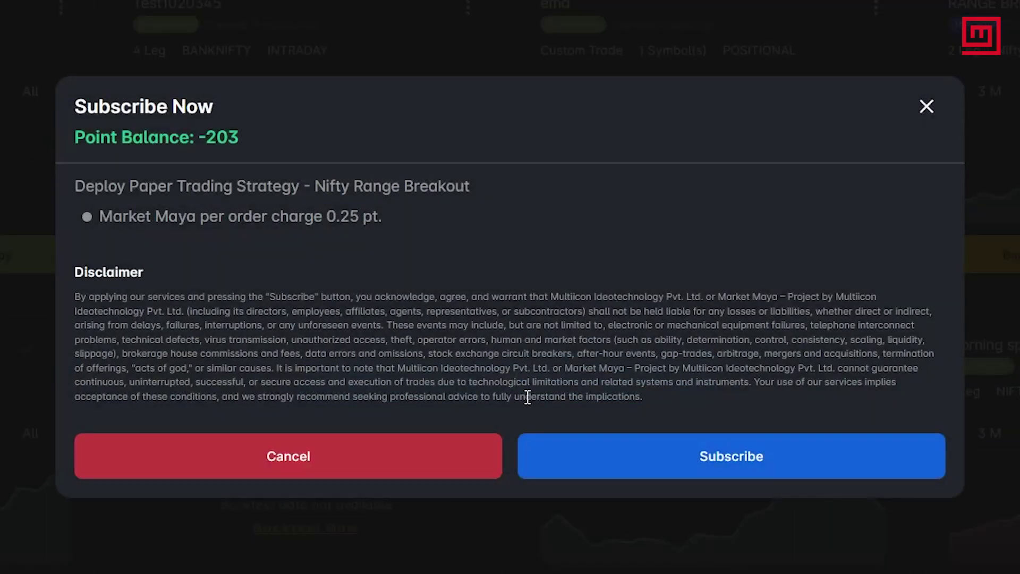
click(620, 473)
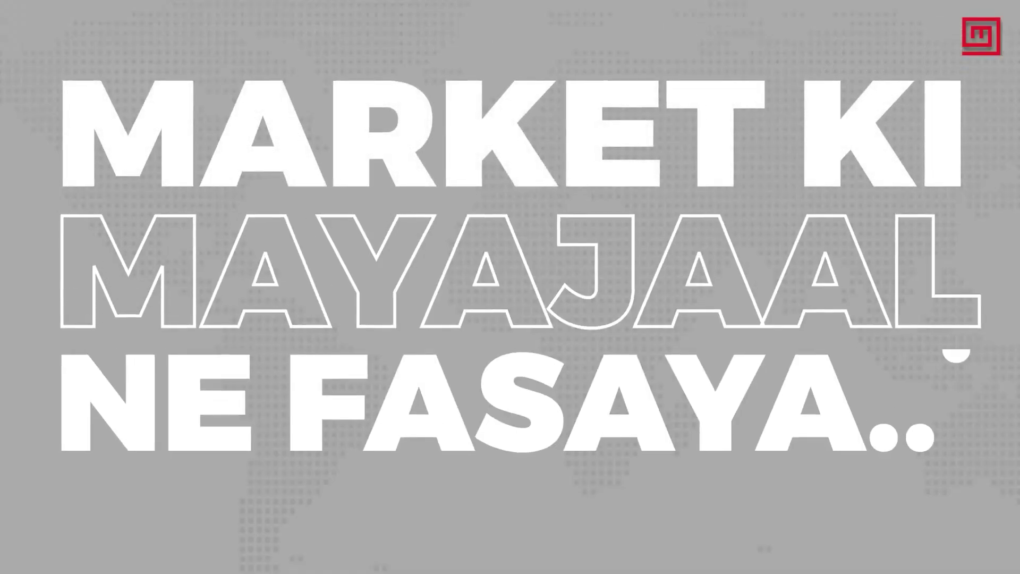